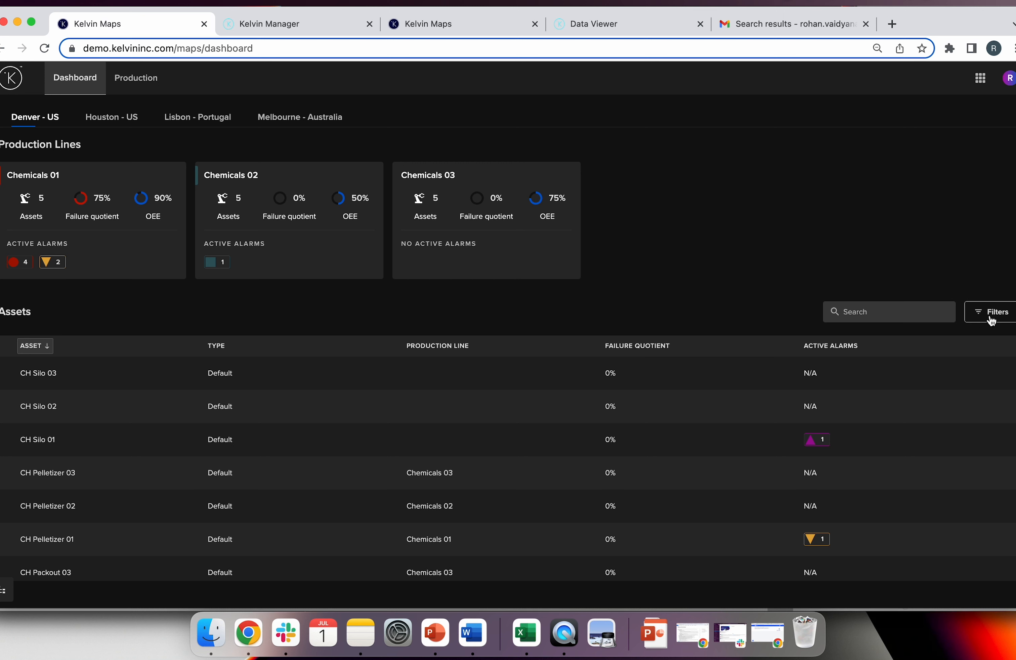
# Filter the Denver - US assets table to show only assets with Critical severity alarms
pyautogui.click(992, 321)
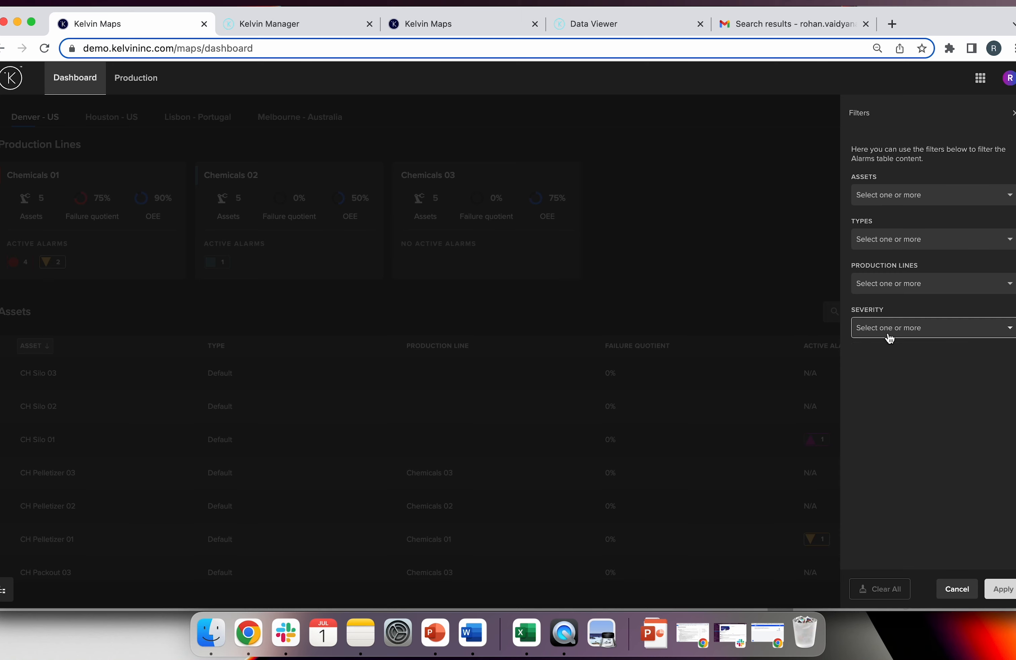
pyautogui.click(889, 331)
pyautogui.click(882, 353)
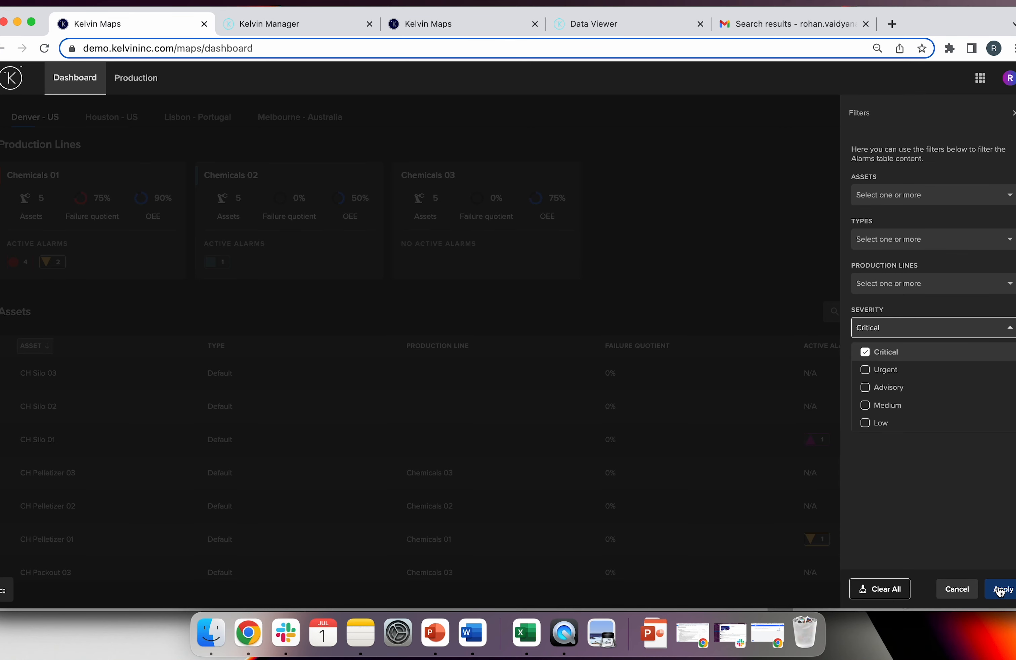
pyautogui.click(1000, 588)
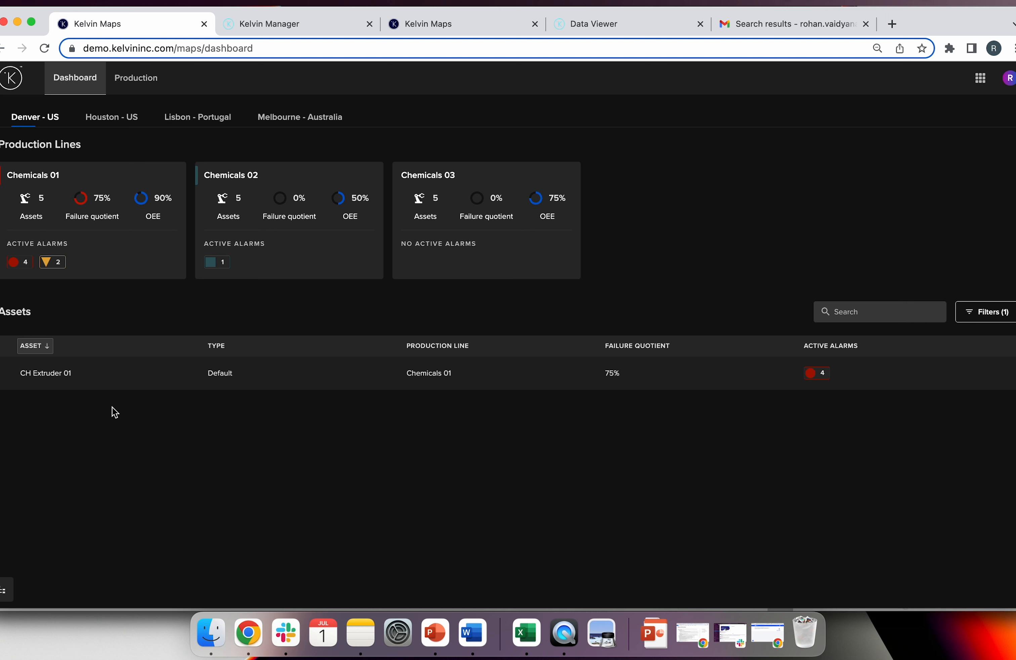
# Remove the Critical severity filter from the assets table
pyautogui.click(981, 312)
pyautogui.click(975, 333)
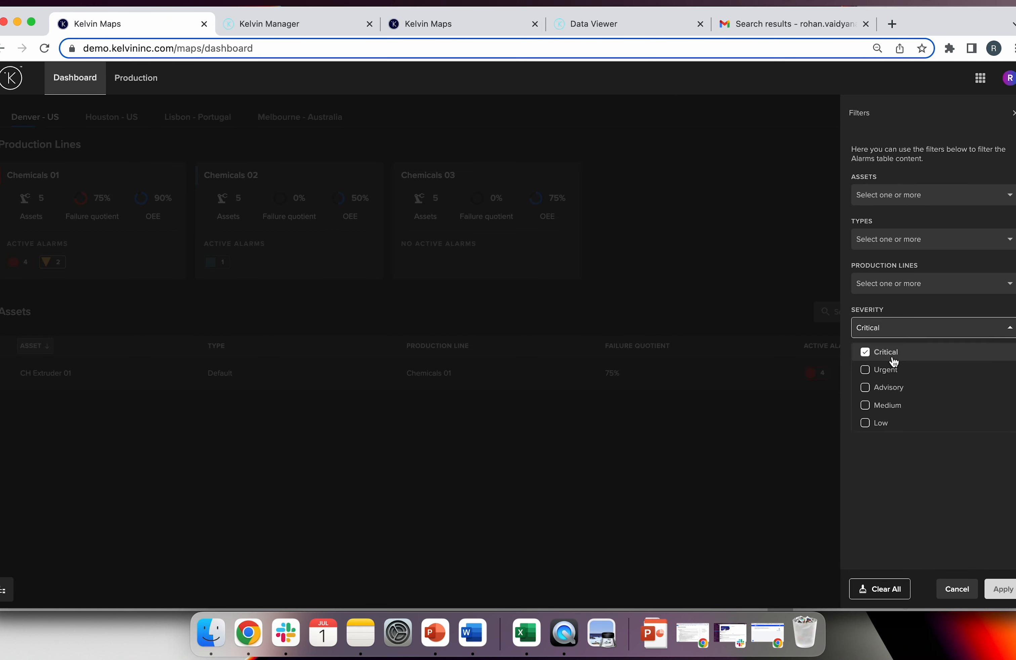
pyautogui.click(892, 358)
pyautogui.click(1002, 589)
pyautogui.click(1002, 589)
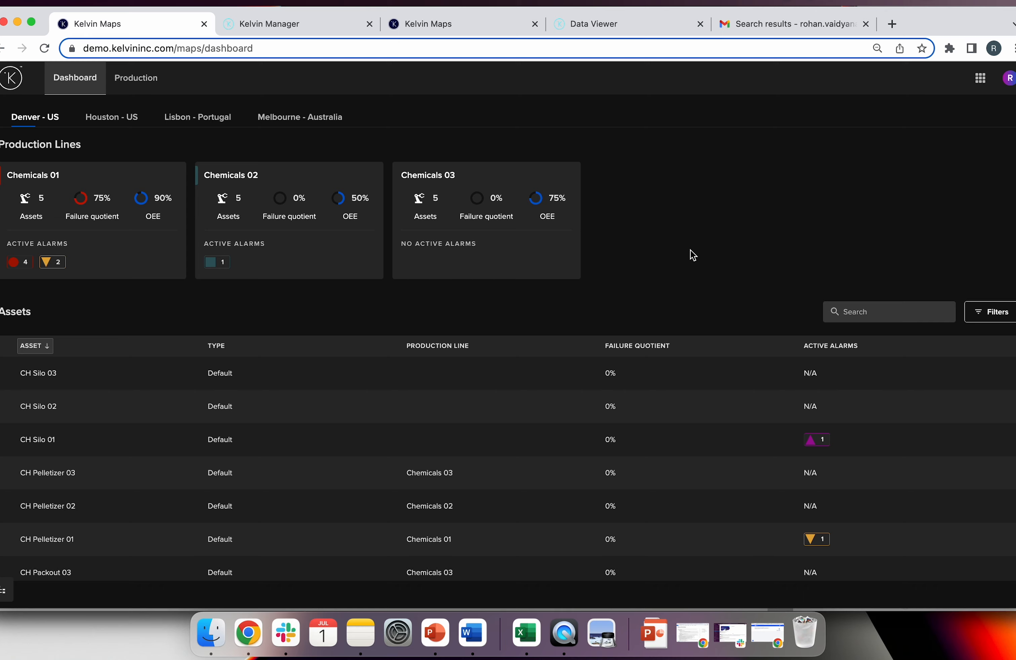
# Open the production overview and look through the production line cards, including the recommendations for Chemicals 01
pyautogui.click(136, 87)
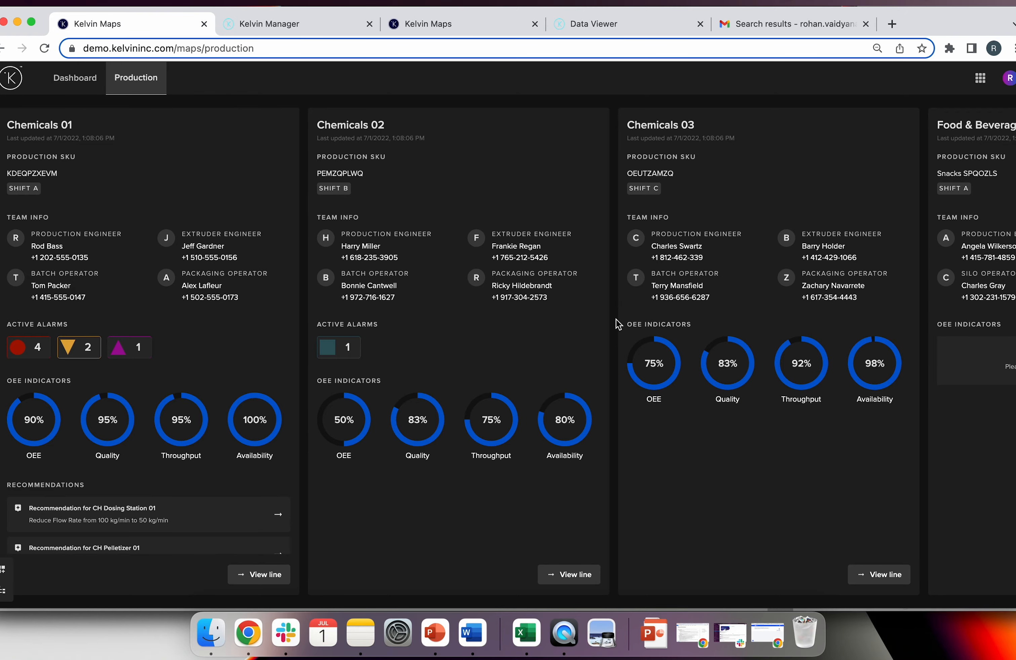
pyautogui.hscroll(20, 617, 324)
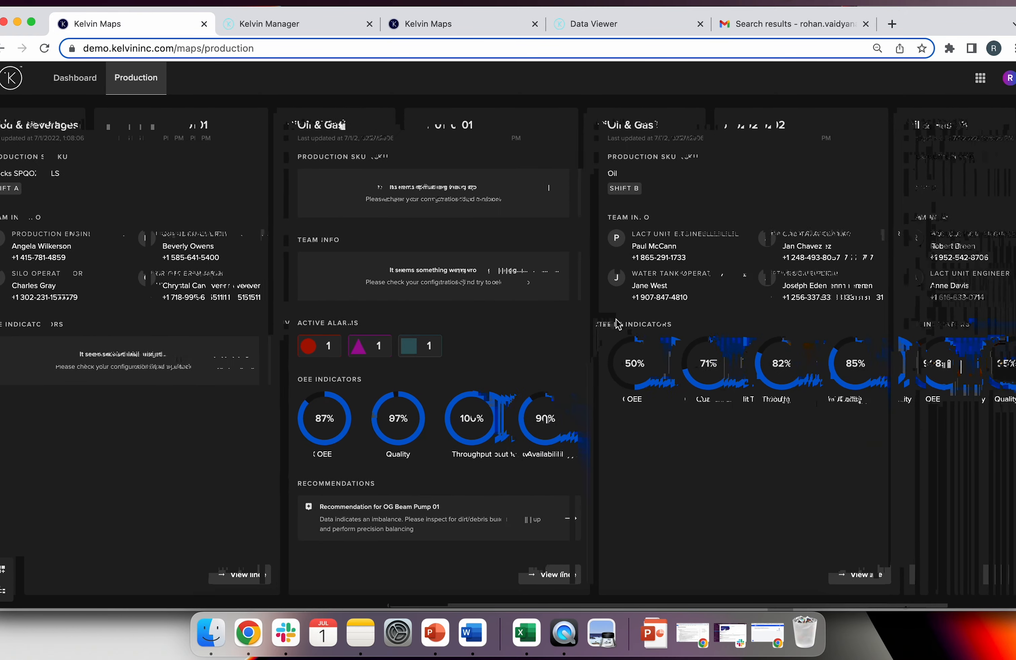
pyautogui.hscroll(-20, 617, 324)
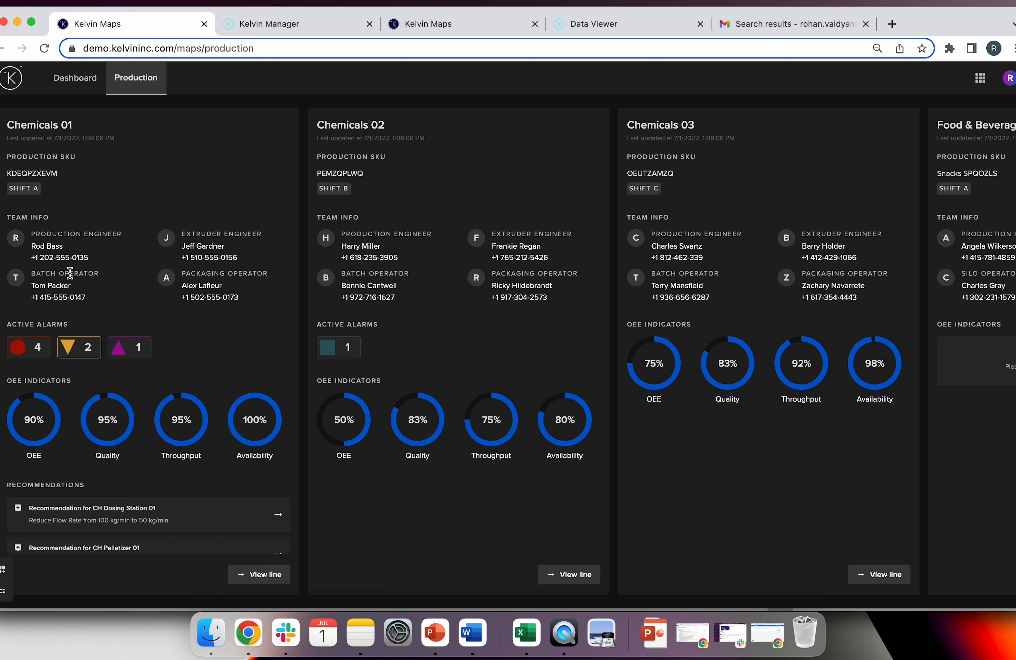
pyautogui.scroll(-3, 70, 272)
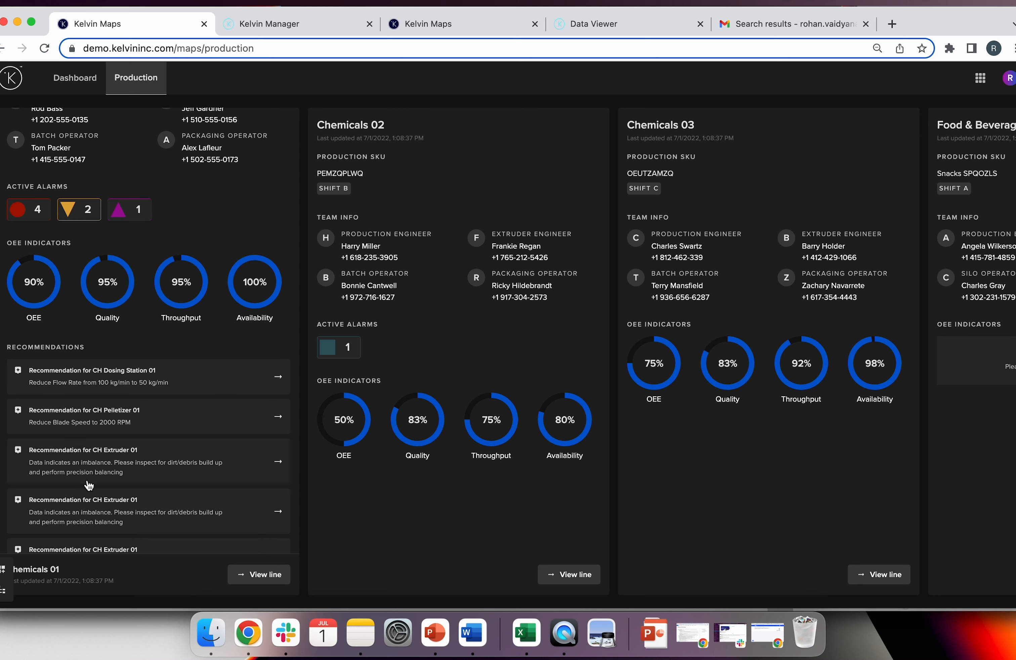
pyautogui.scroll(4, 89, 484)
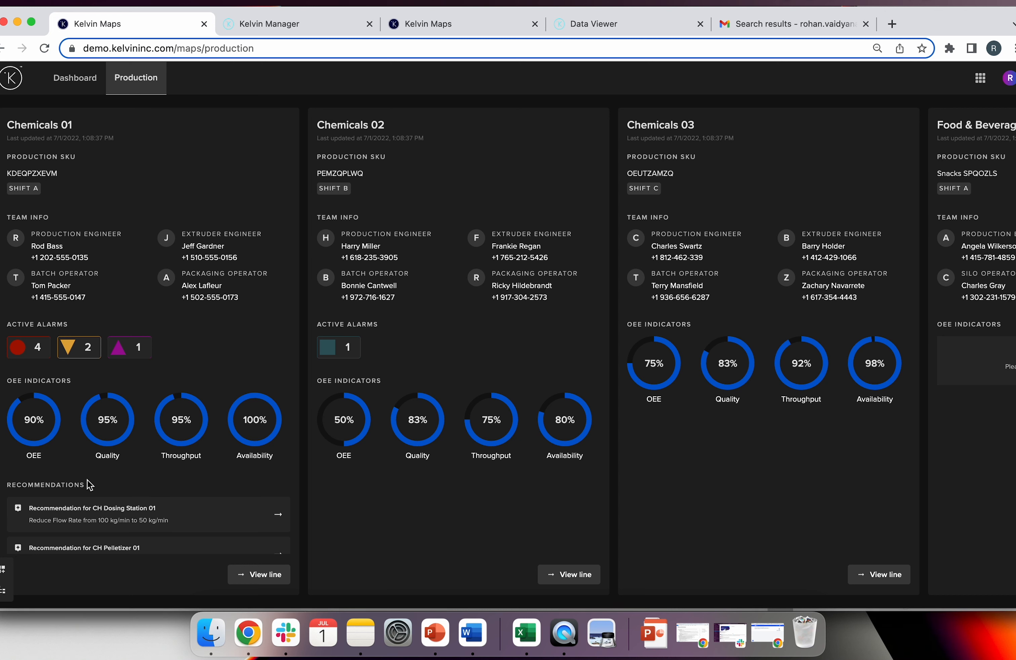
# Hide the Team info and Recommendations sections on the production line cards
pyautogui.click(3, 570)
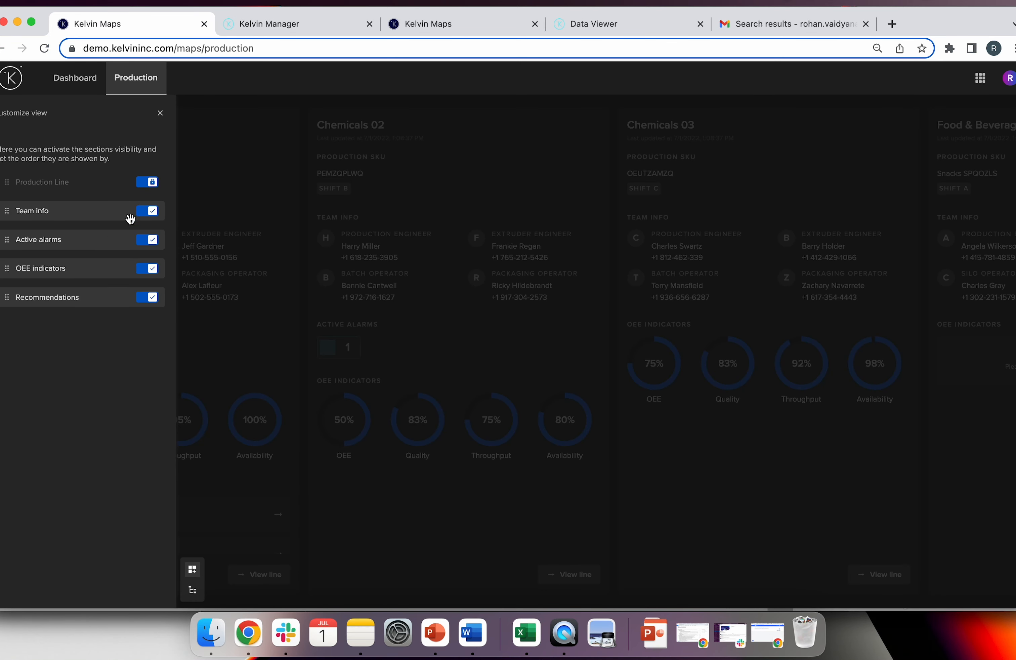
pyautogui.click(145, 211)
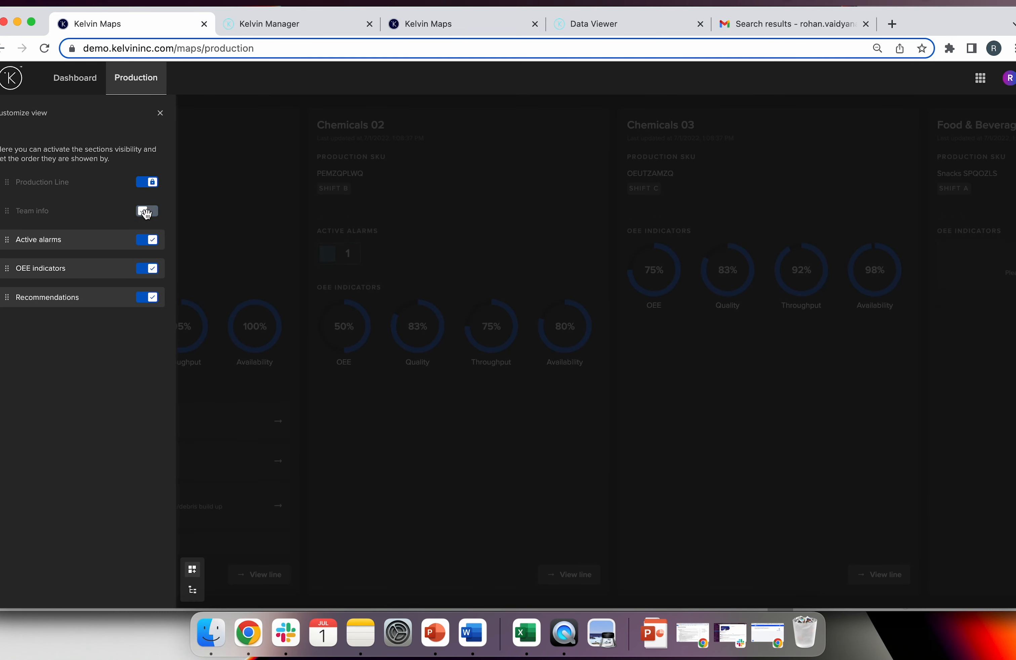
pyautogui.click(147, 297)
pyautogui.click(288, 247)
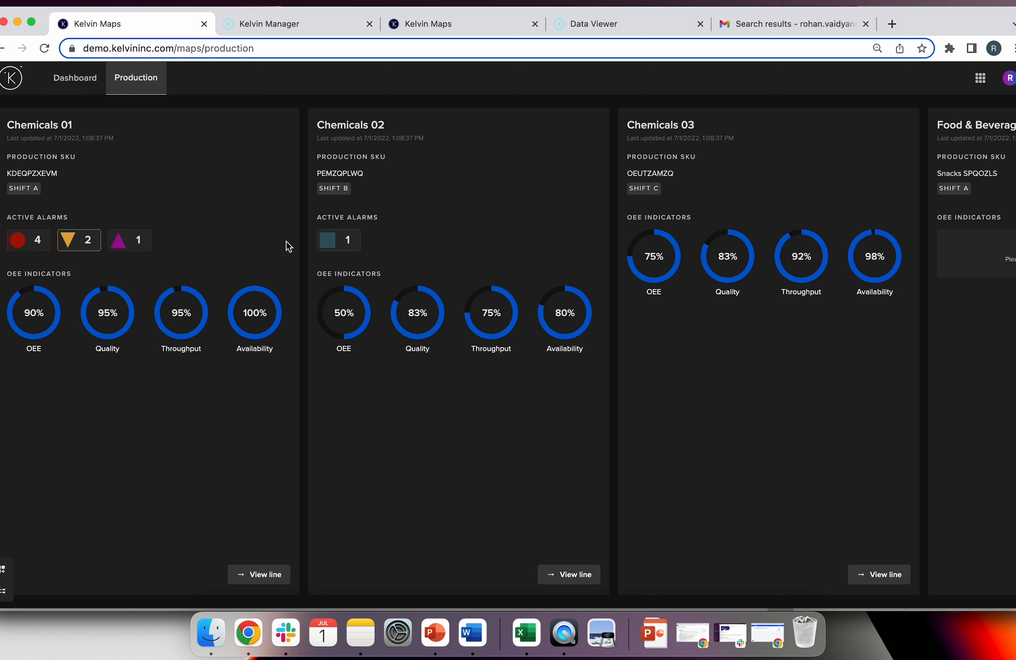
# Place OEE indicators above Active alarms on the production cards and show the Team info and Recommendations sections again
pyautogui.click(4, 568)
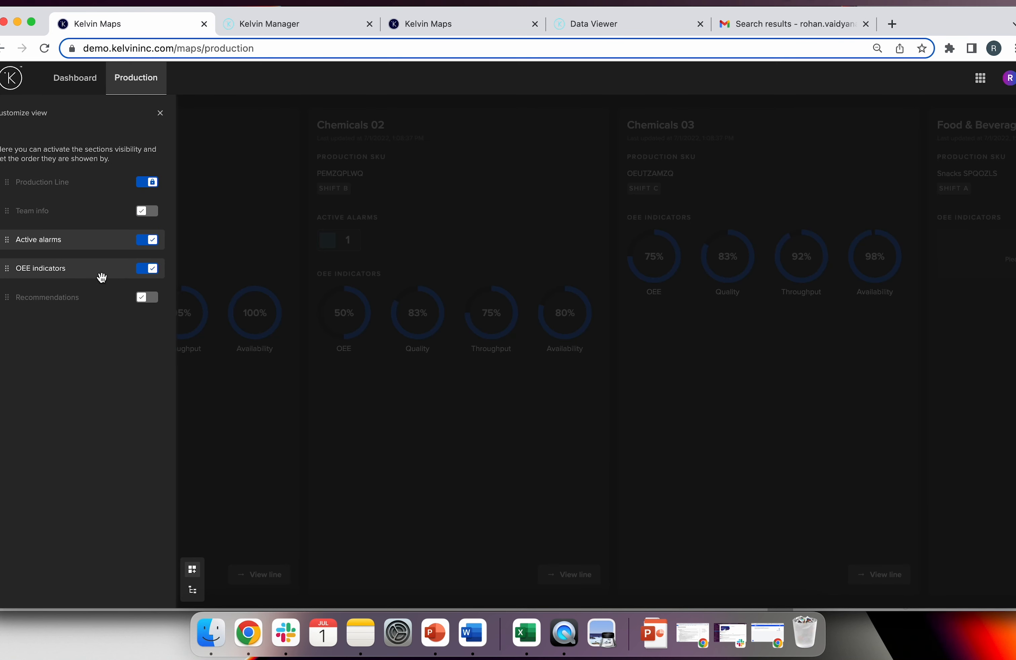
pyautogui.moveTo(102, 277); pyautogui.dragTo(115, 232)
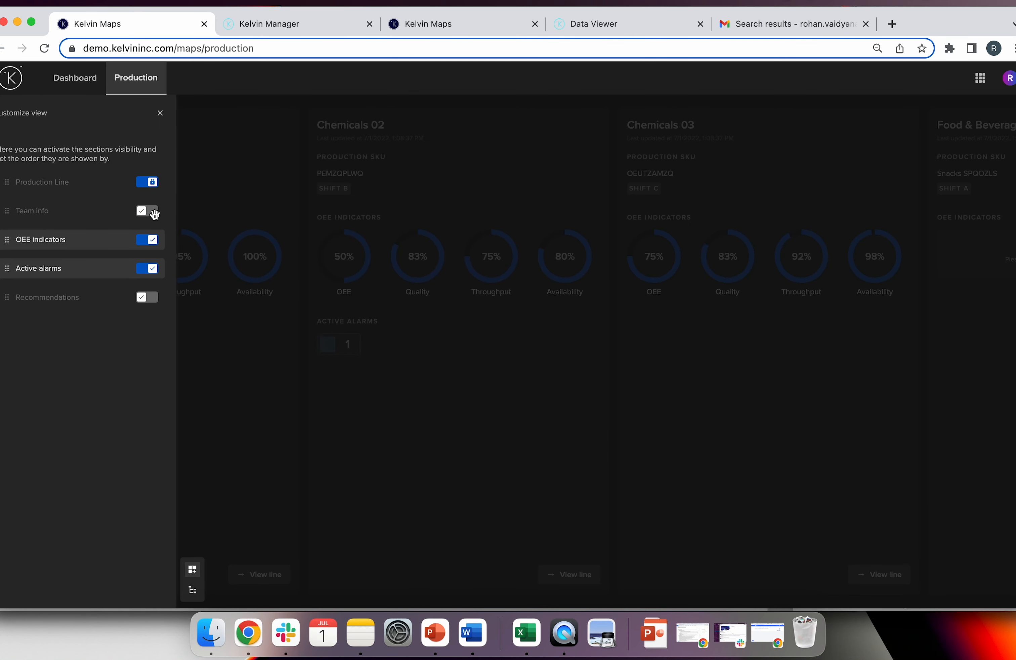
pyautogui.click(153, 210)
pyautogui.click(148, 297)
pyautogui.click(283, 283)
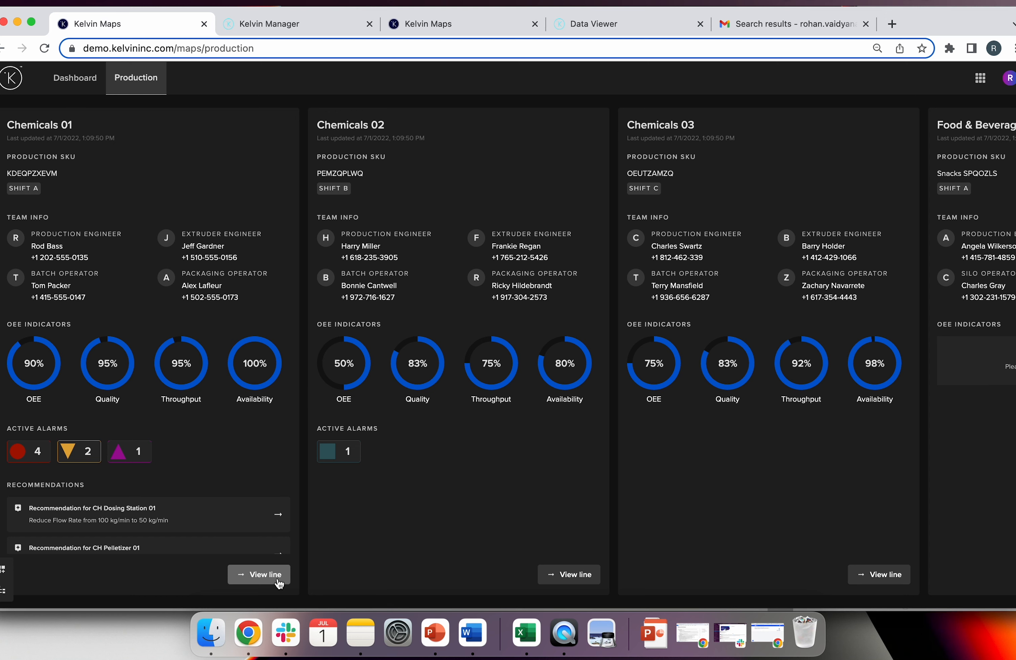
# Open the Chemicals 01 line view, look over its OEE calculation form for shift values, and leave the form without submitting
pyautogui.click(279, 582)
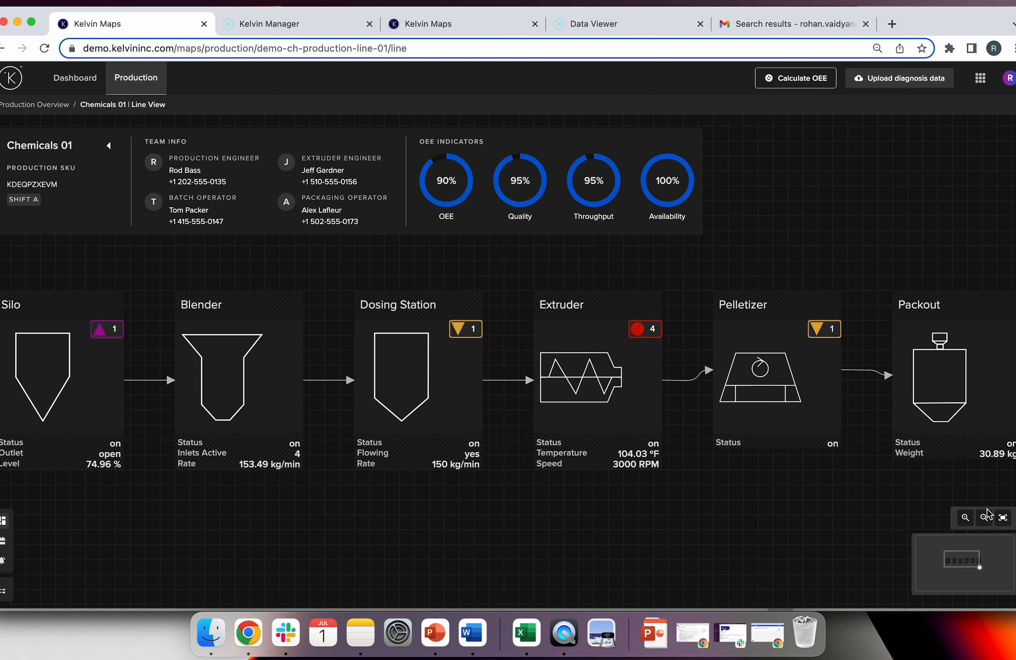
pyautogui.click(985, 518)
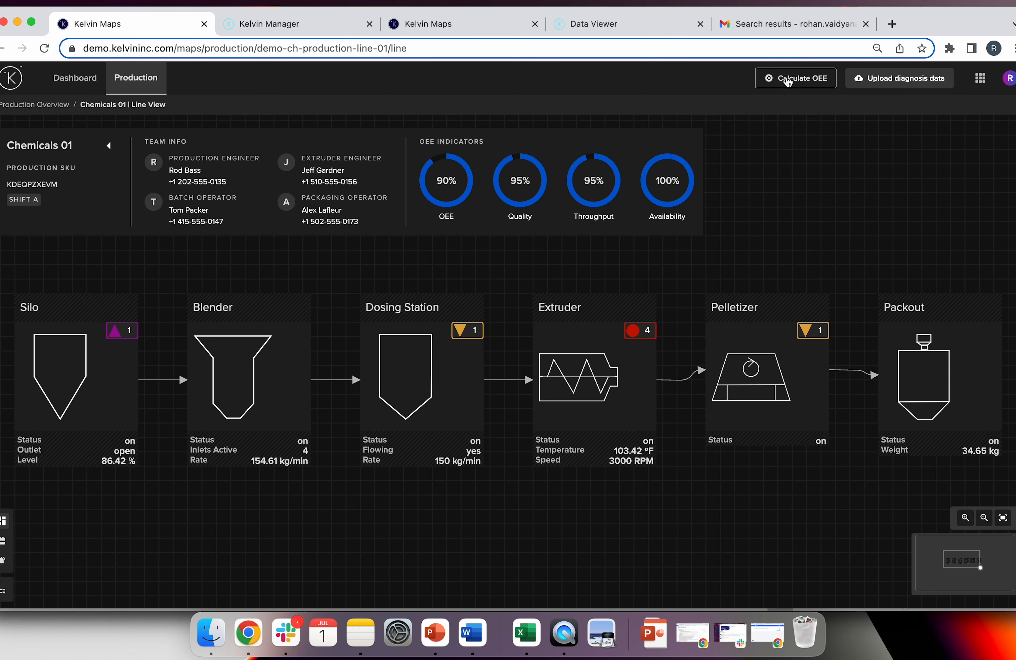
pyautogui.click(788, 81)
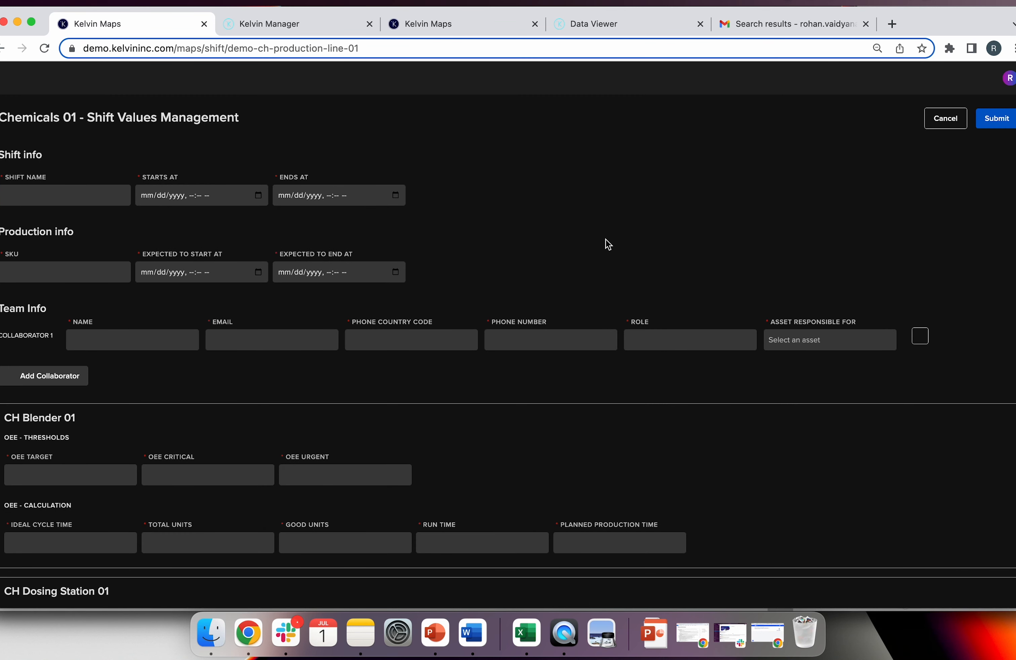
pyautogui.scroll(-3, 606, 239)
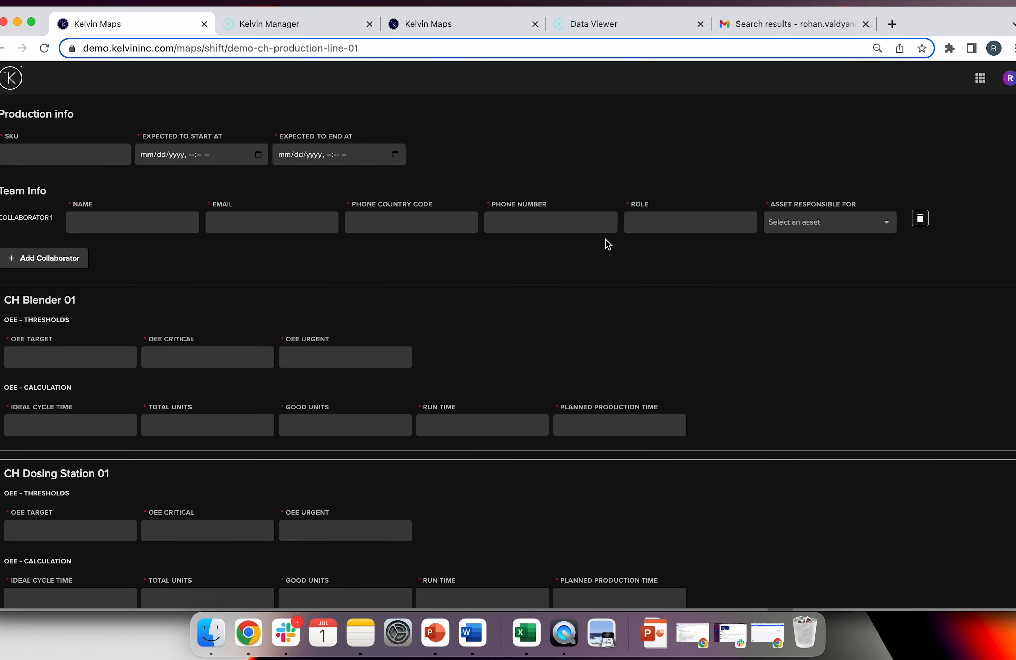
pyautogui.scroll(-5, 607, 239)
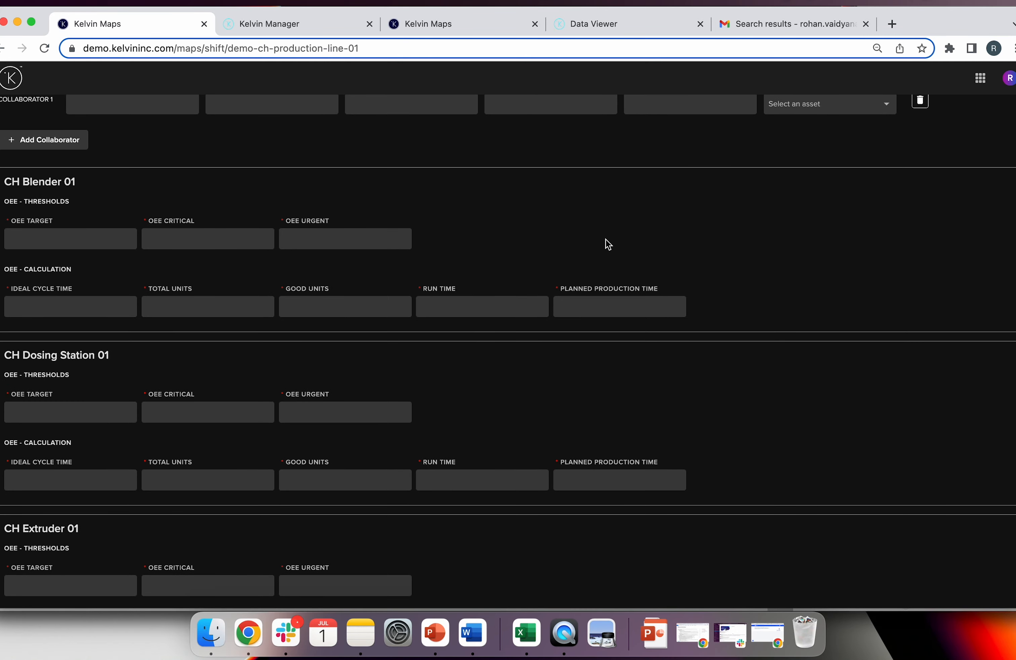
pyautogui.scroll(8, 606, 239)
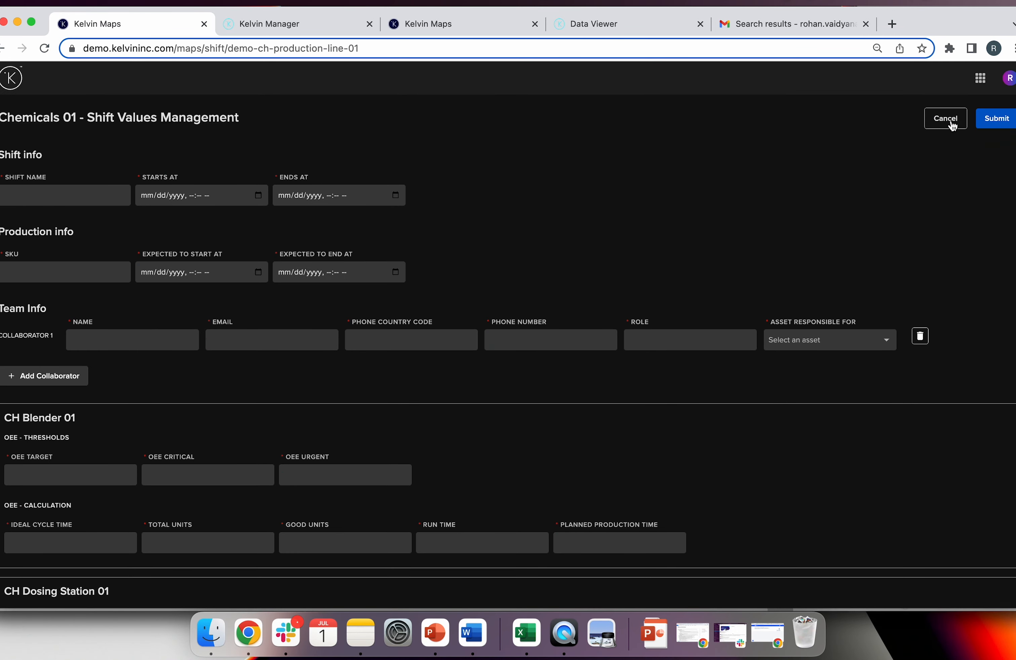
pyautogui.click(952, 126)
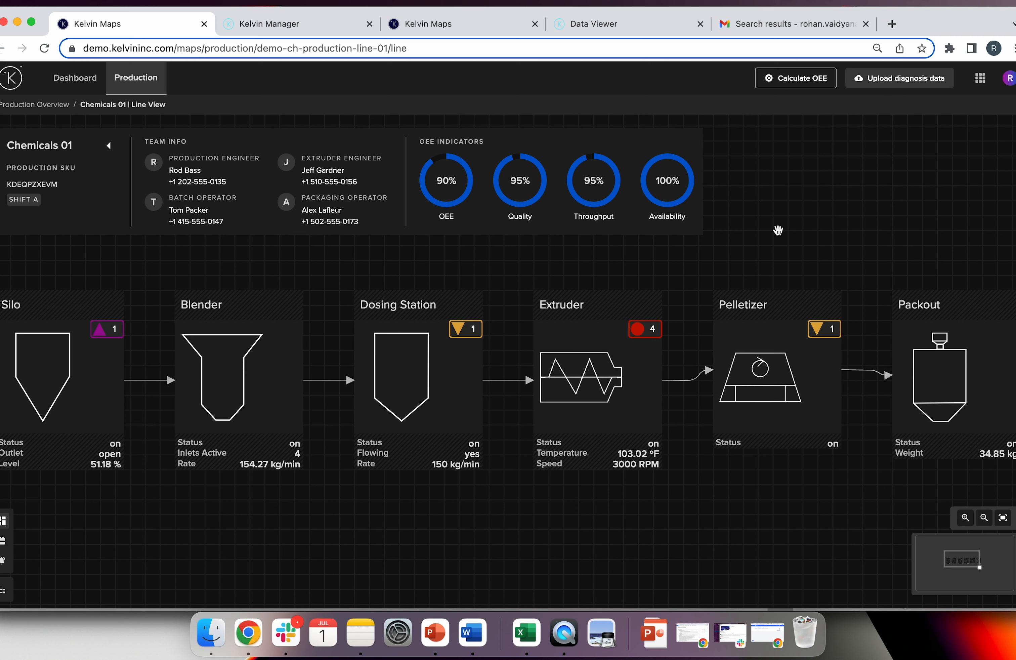
# Upload a diagnosis data file for the Chemicals 01 production line
pyautogui.doubleClick(87, 108)
pyautogui.click(88, 112)
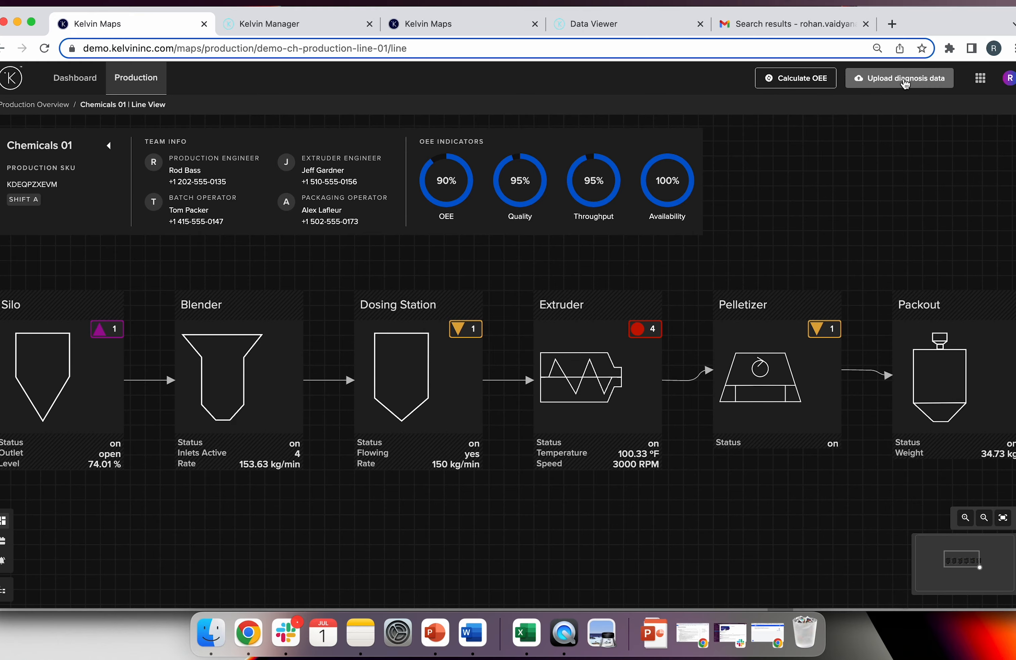
pyautogui.click(904, 79)
pyautogui.doubleClick(428, 238)
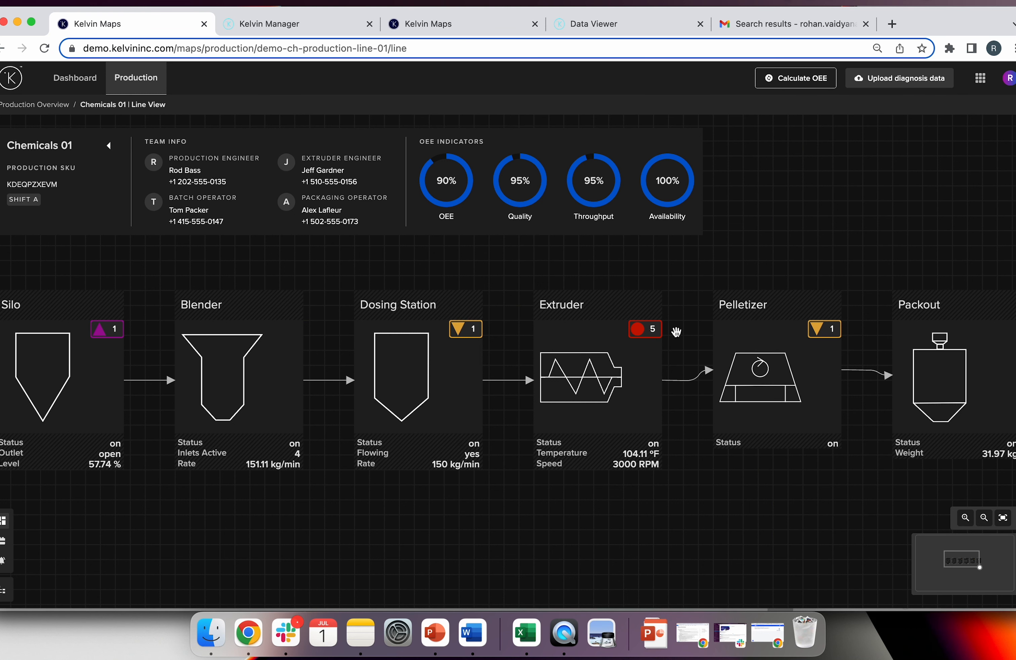
# Open the Extruder's critical alarms and check the newest Vibration Anomaly's full description, recommended action and comments
pyautogui.press('super+Tab')
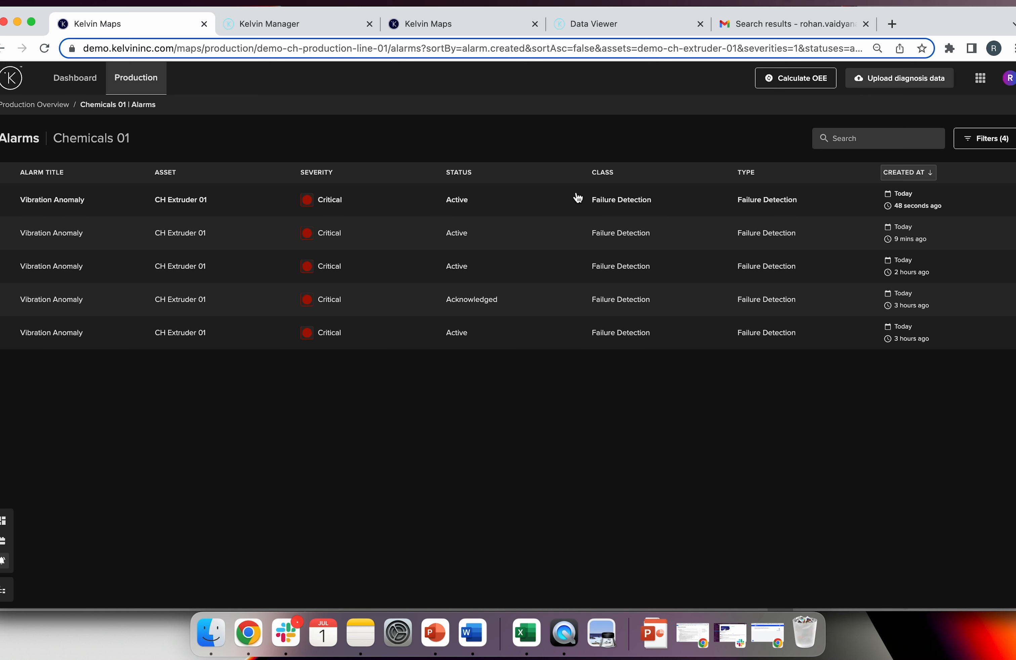
pyautogui.click(577, 197)
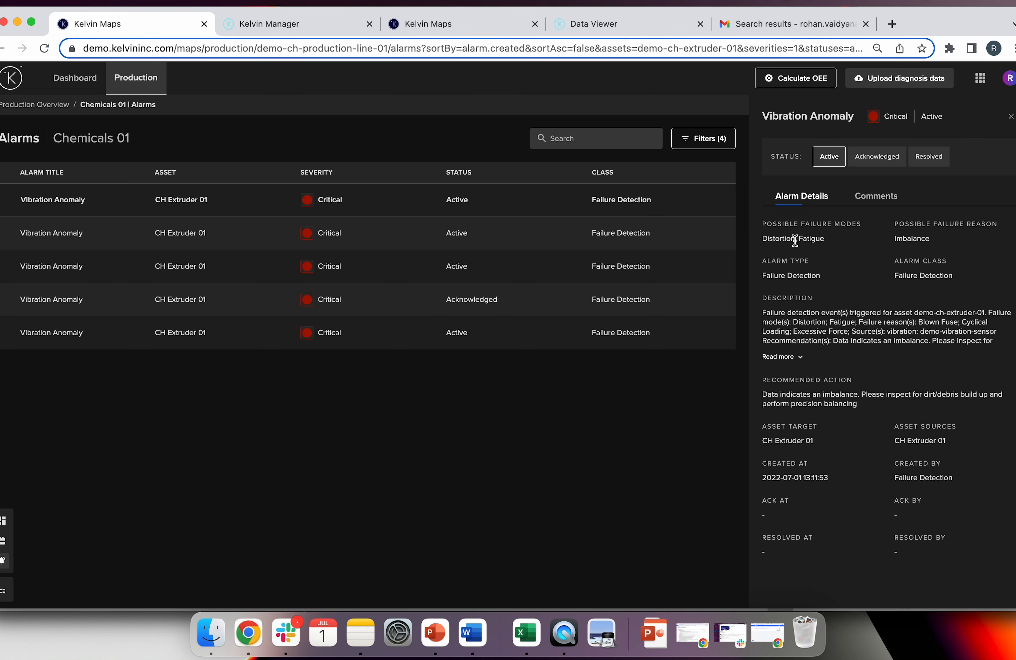
pyautogui.click(799, 357)
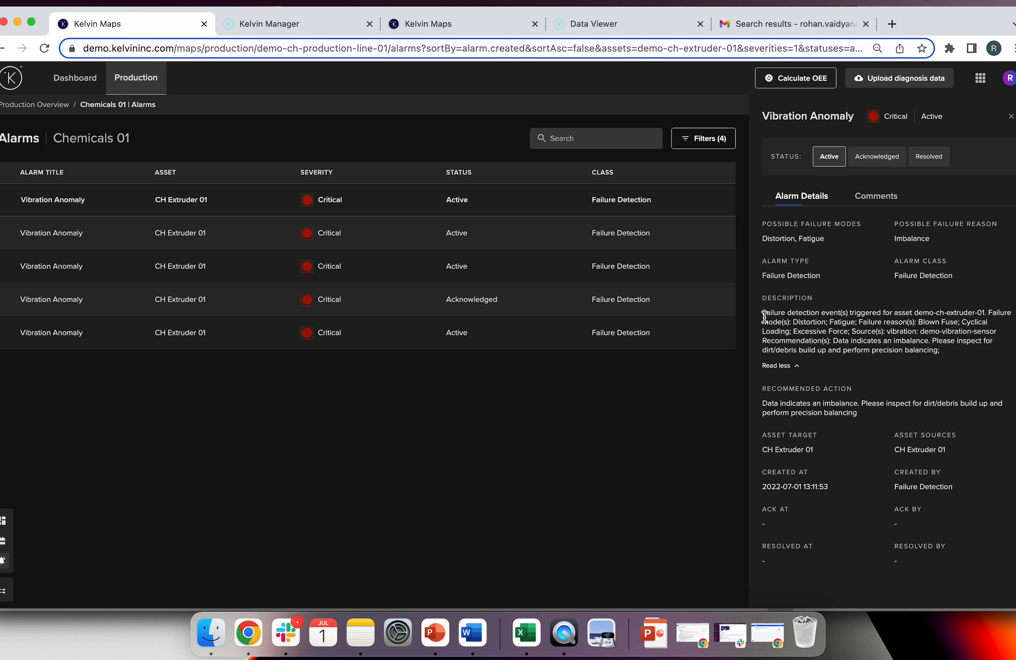
pyautogui.moveTo(761, 400); pyautogui.dragTo(878, 413)
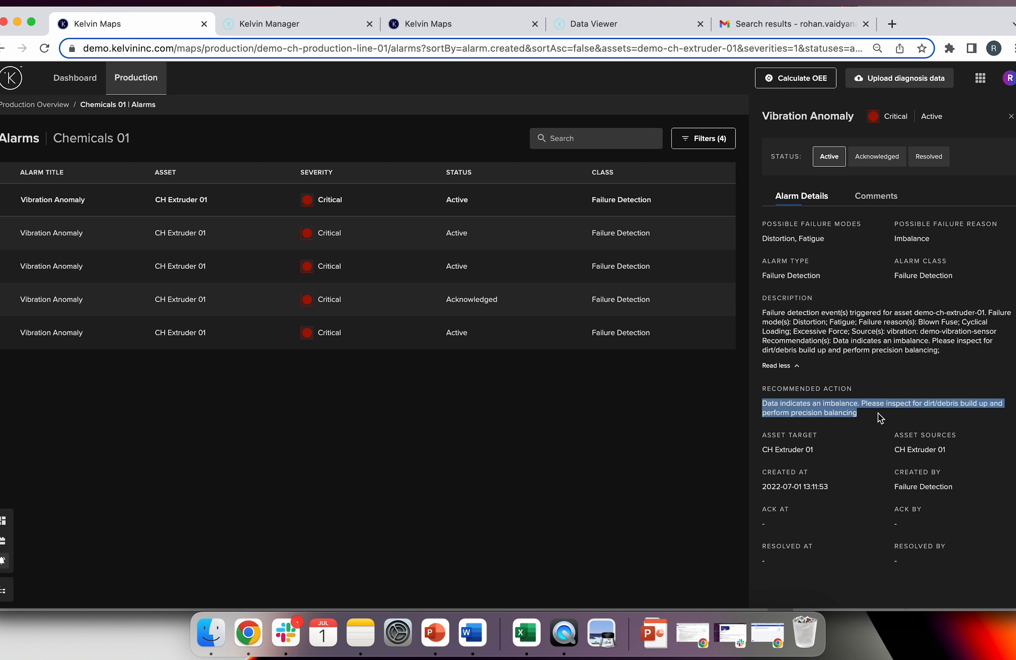
pyautogui.click(817, 371)
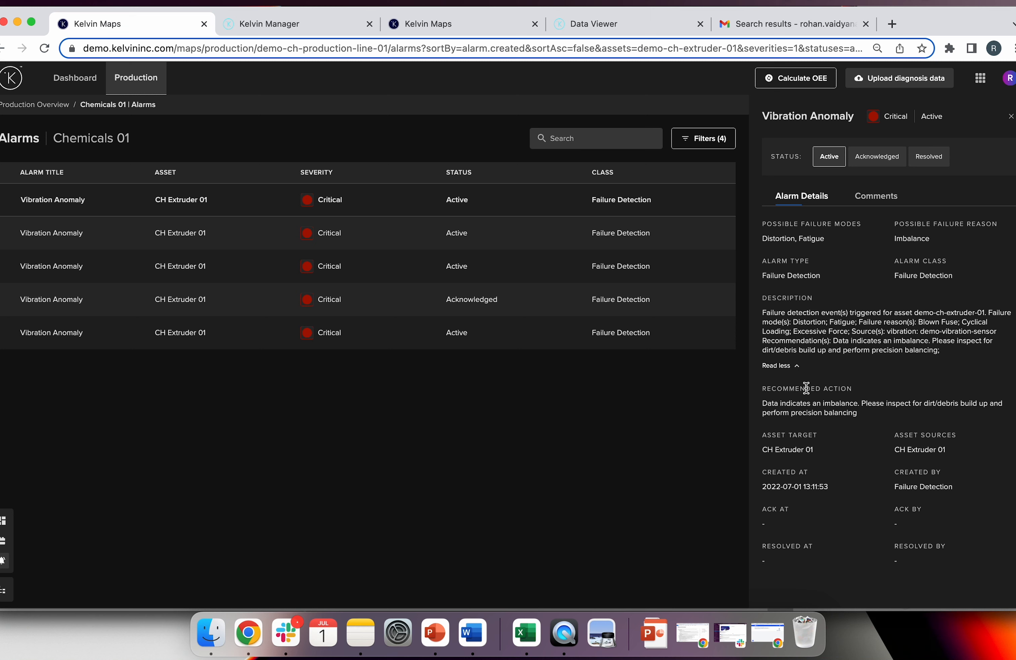
pyautogui.click(878, 206)
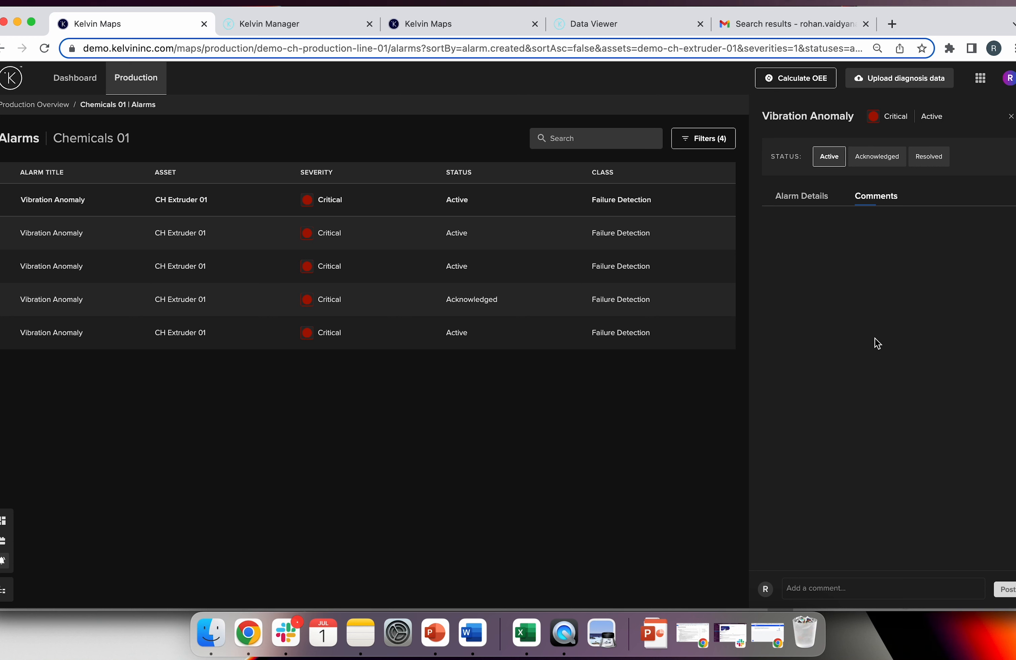
# Read the comment thread of the acknowledged Vibration Anomaly alarm on CH Extruder 01 and return to the dashboard
pyautogui.click(517, 274)
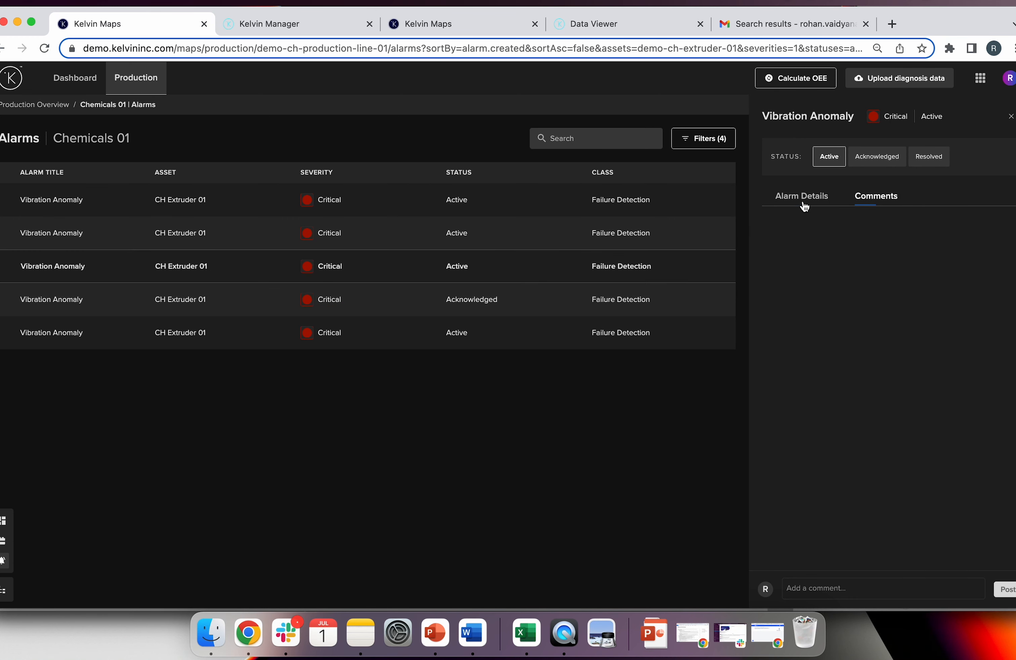
pyautogui.click(803, 205)
pyautogui.click(424, 302)
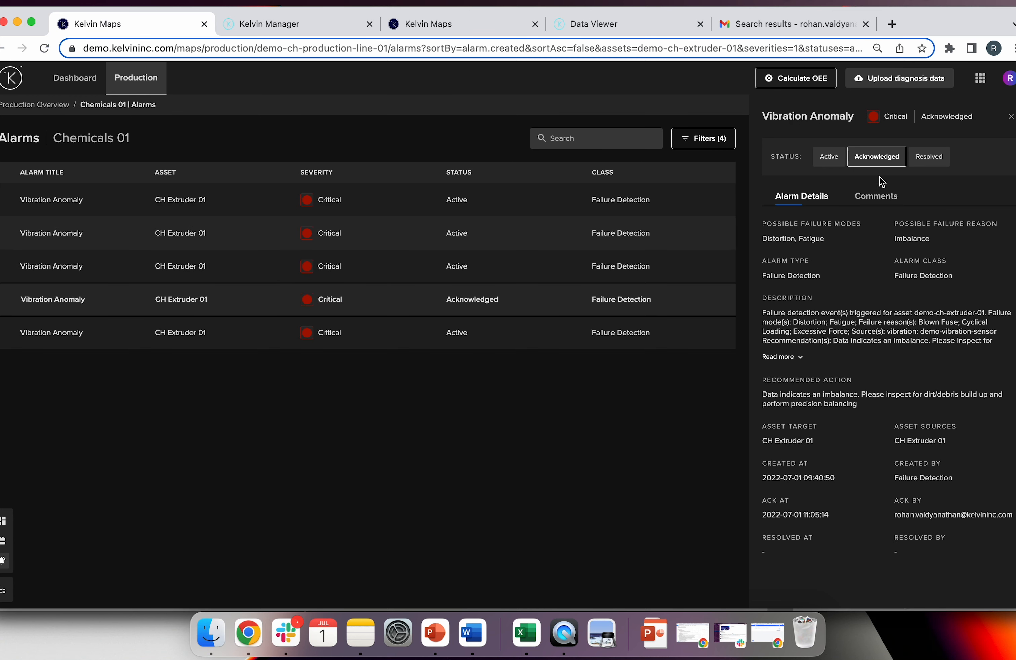
pyautogui.click(876, 198)
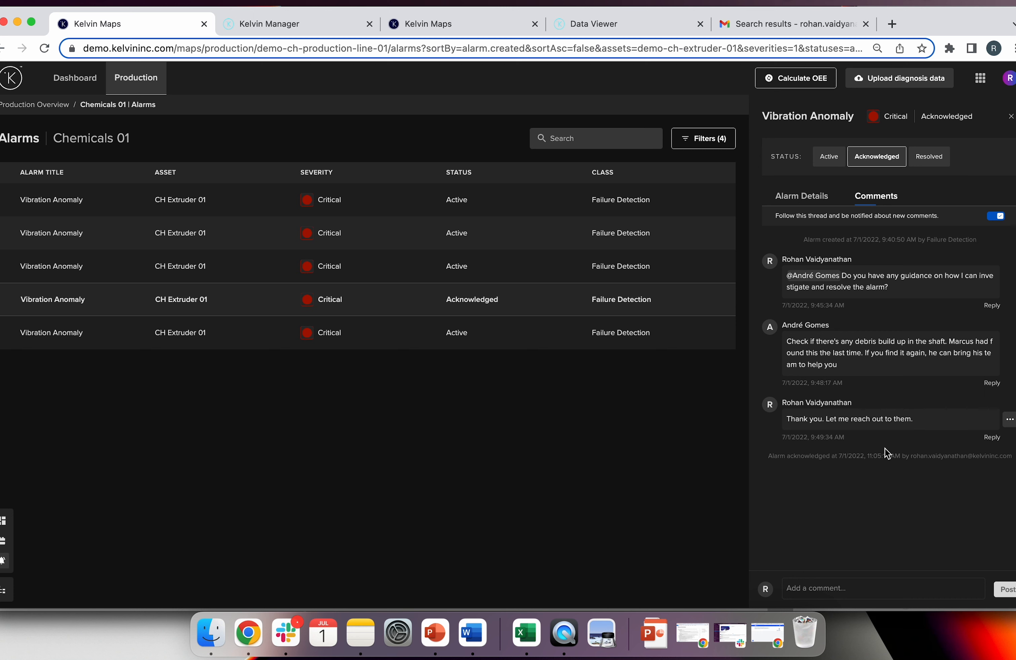
pyautogui.press('Escape')
pyautogui.click(76, 77)
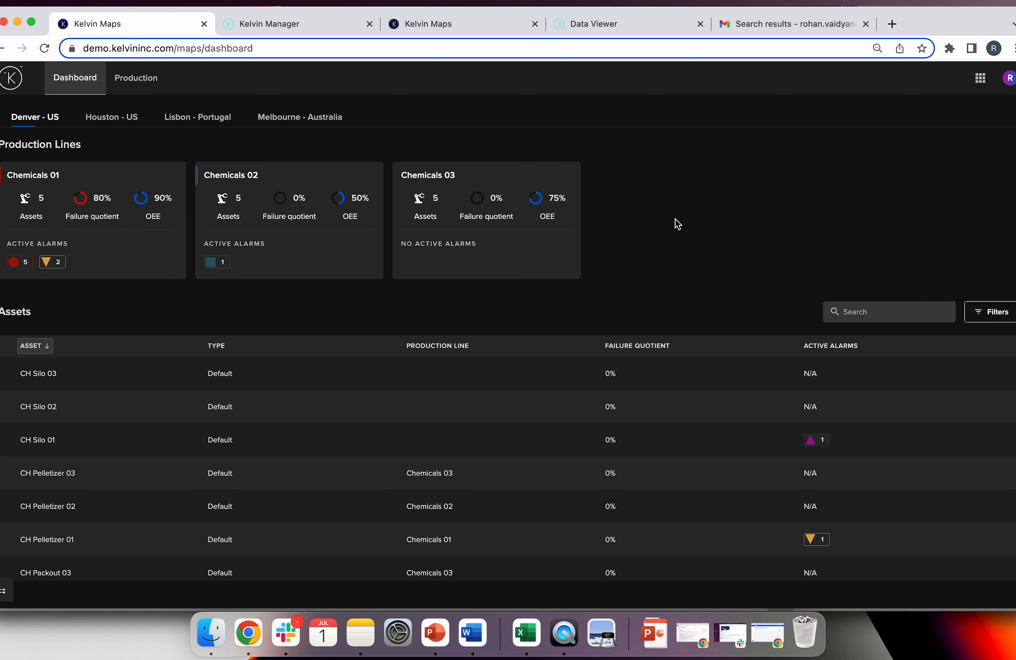
# Open the line view of Chemicals 01 from the production overview
pyautogui.click(160, 87)
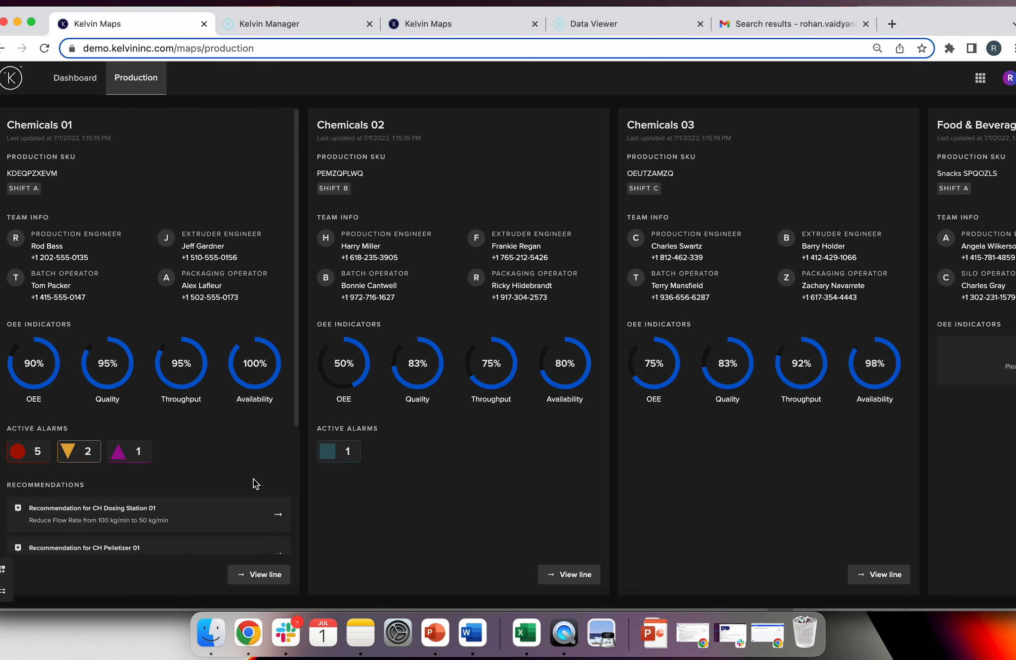
pyautogui.click(259, 575)
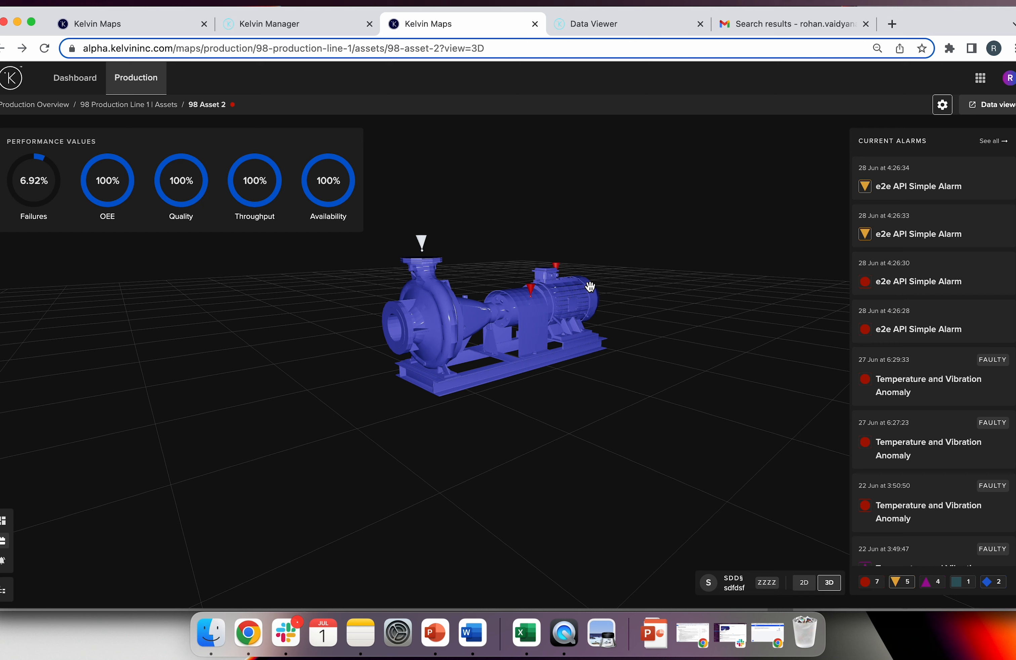
# Inspect the readings of the vibration sensor and the component marked on the 3D model of 98 Asset 2
pyautogui.moveTo(500, 413)
pyautogui.mouseDown()
pyautogui.moveTo(516, 414)
pyautogui.moveTo(506, 415)
pyautogui.mouseUp()
pyautogui.click(428, 243)
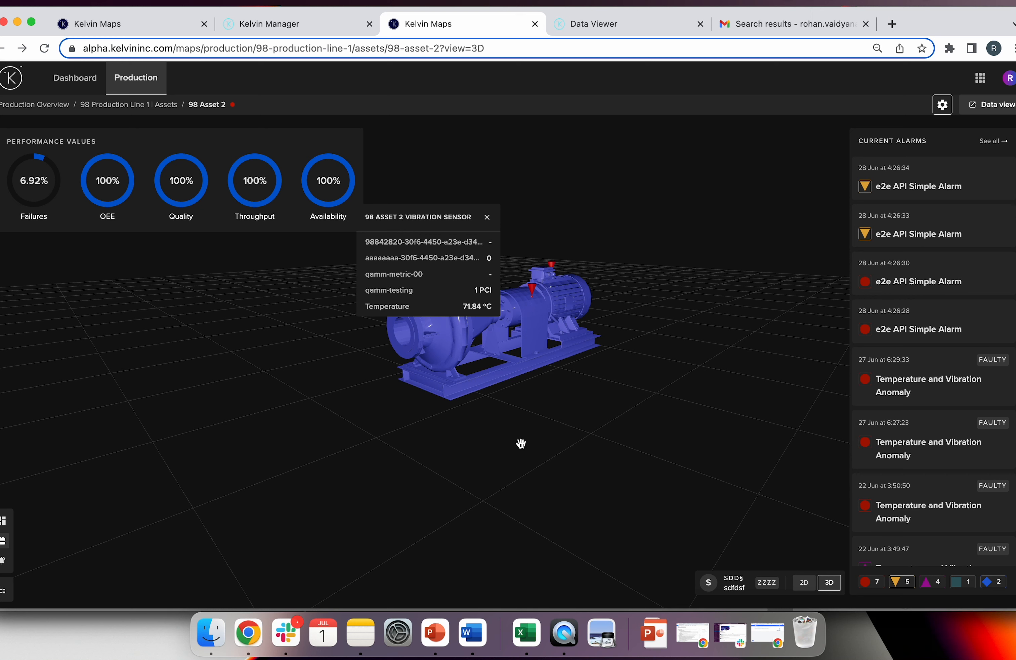
pyautogui.click(487, 217)
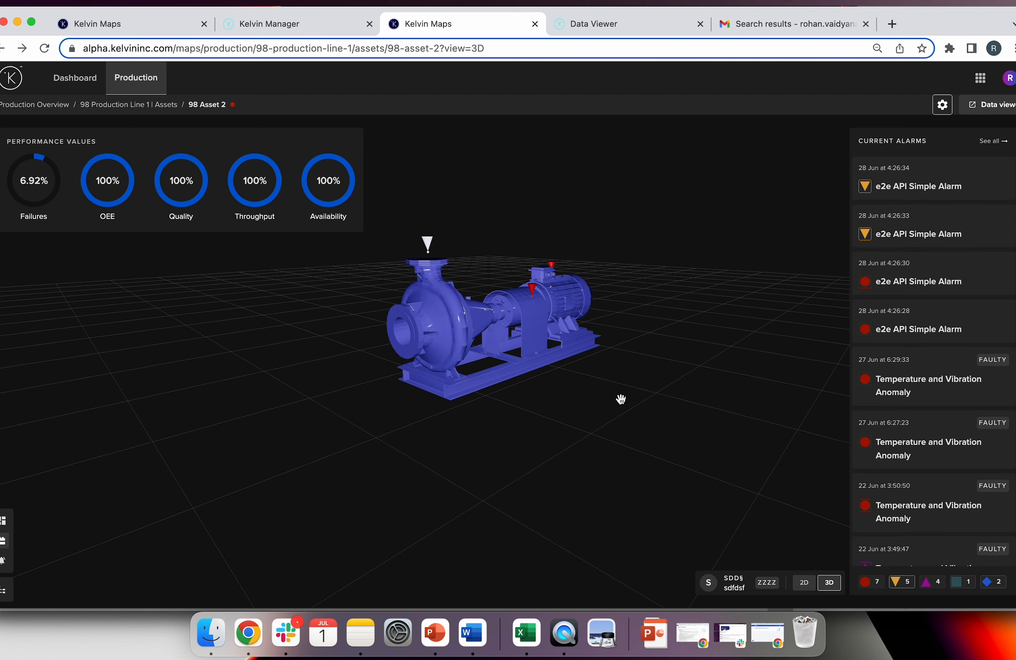
pyautogui.moveTo(617, 365); pyautogui.dragTo(515, 375)
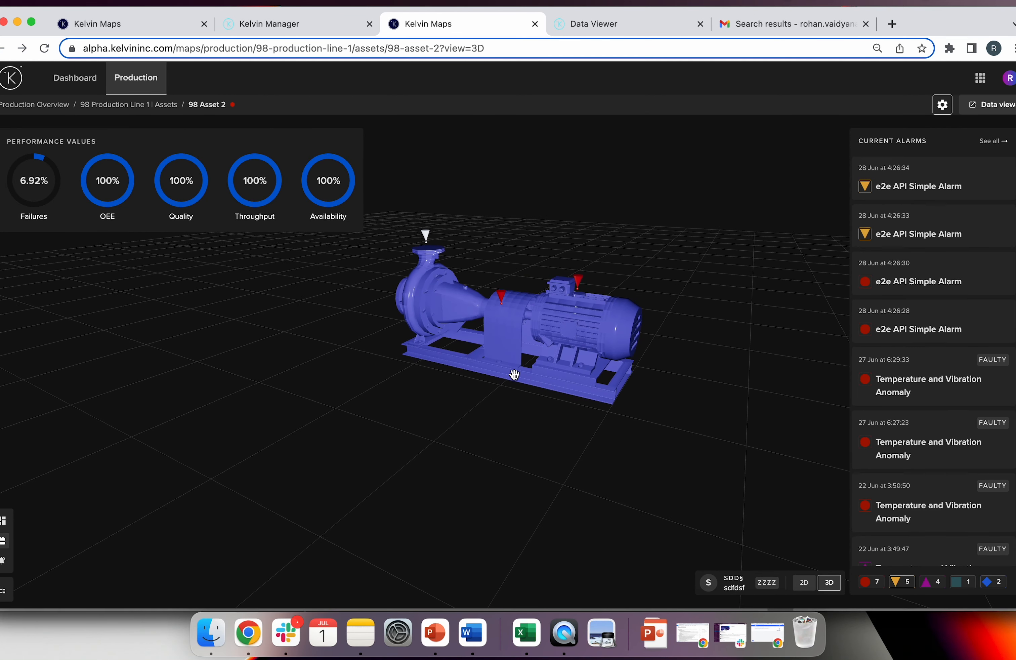
pyautogui.click(502, 299)
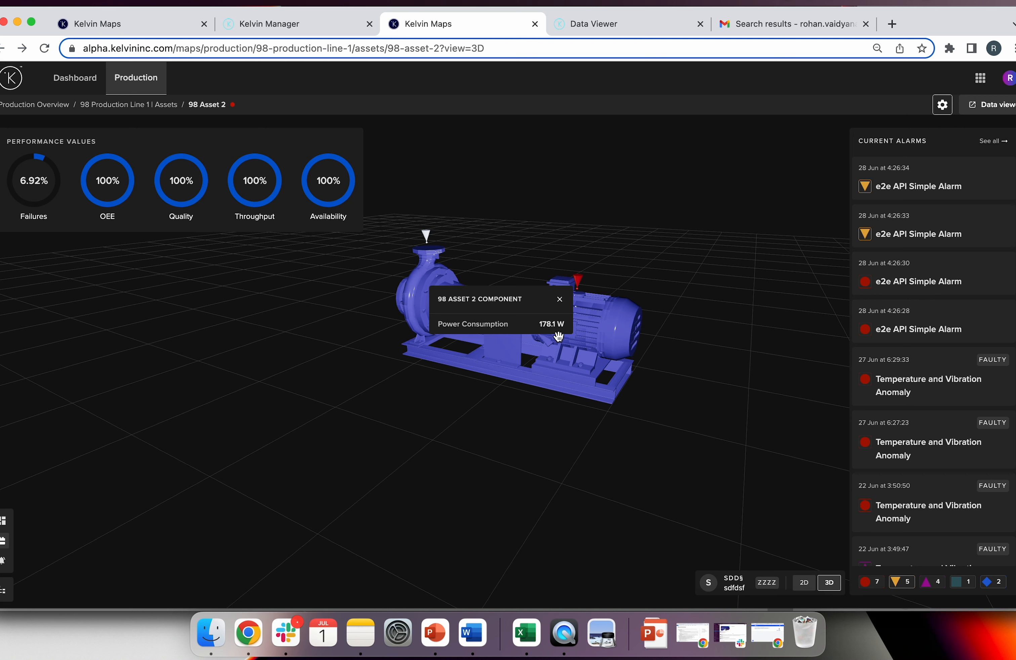
pyautogui.click(645, 269)
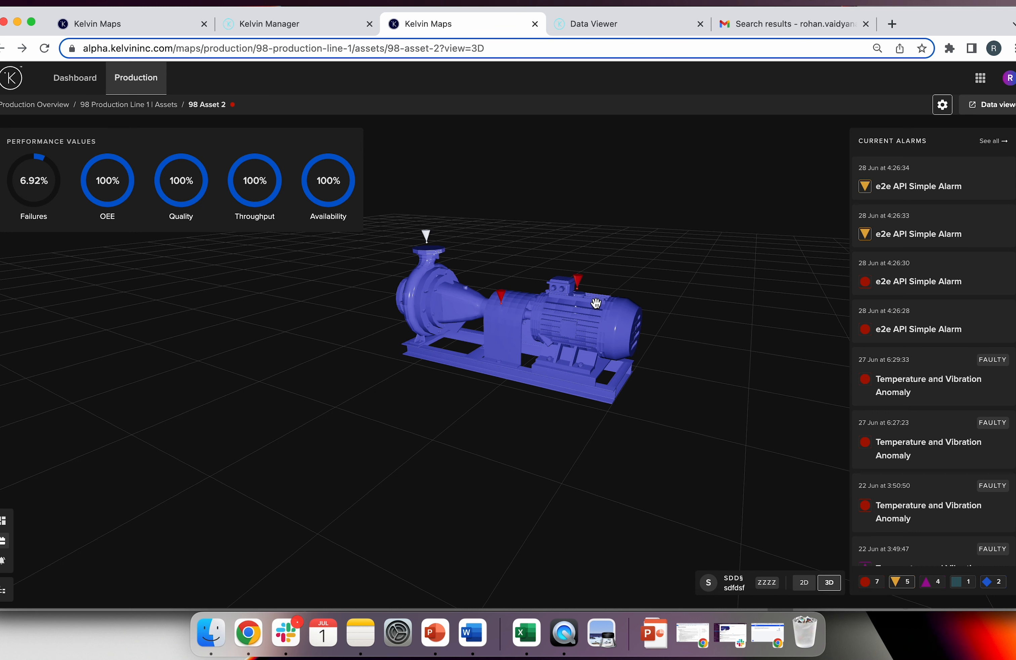
# Open the 22 Jun 3:50:50 Temperature and Vibration Anomaly alarm and review its info, possible failures and vibration analysis
pyautogui.click(914, 509)
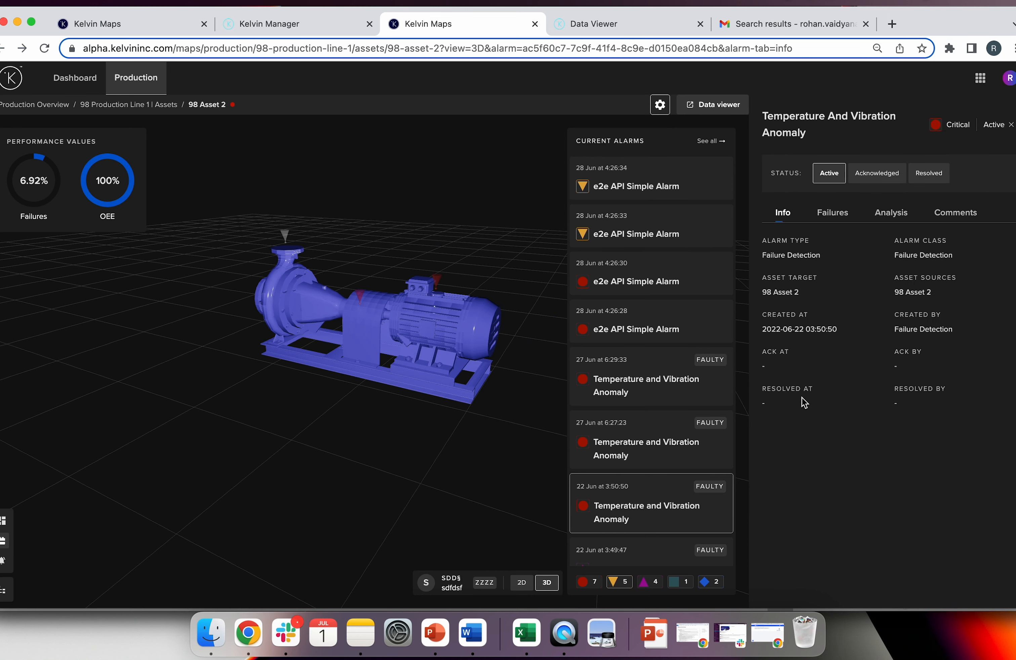
pyautogui.click(837, 216)
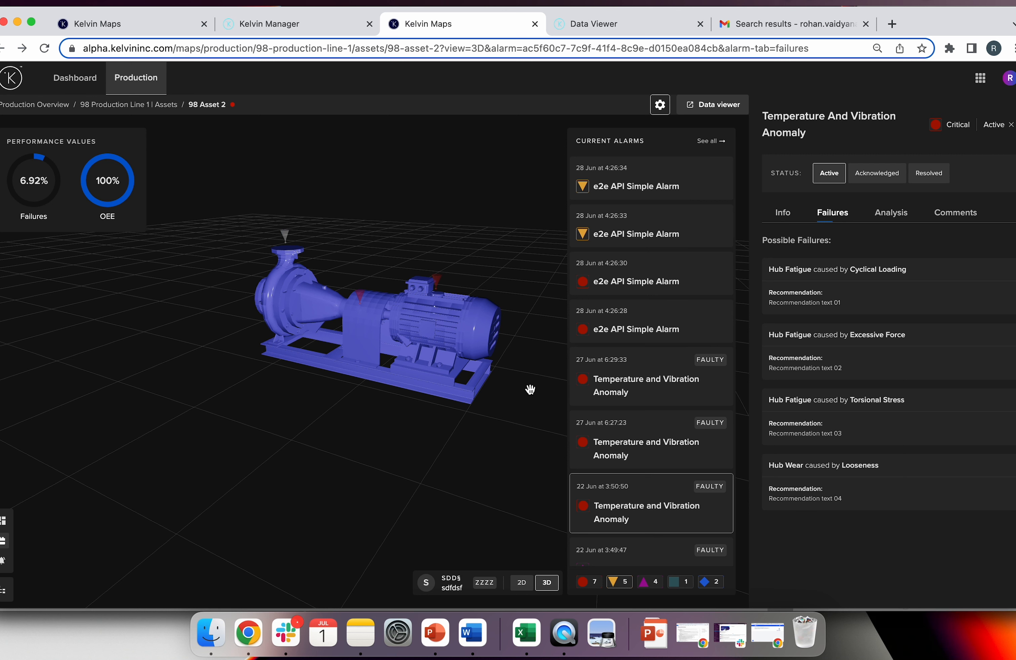
pyautogui.click(888, 212)
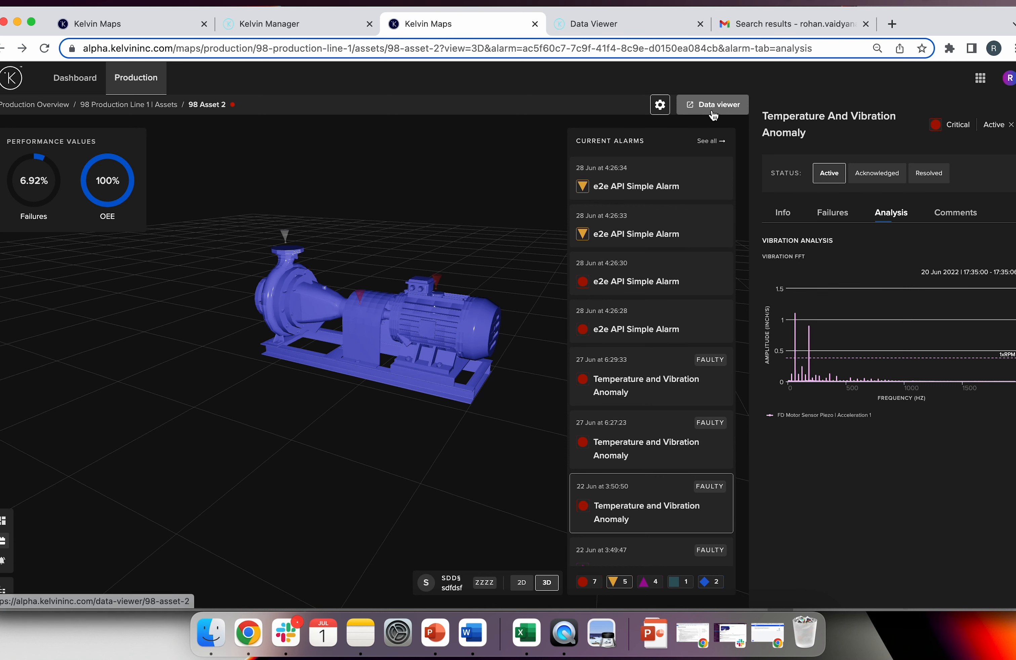
# Examine the power consumption and temperature trends of 98 Asset 2 in Data Viewer and return to the alarm's vibration analysis
pyautogui.click(600, 24)
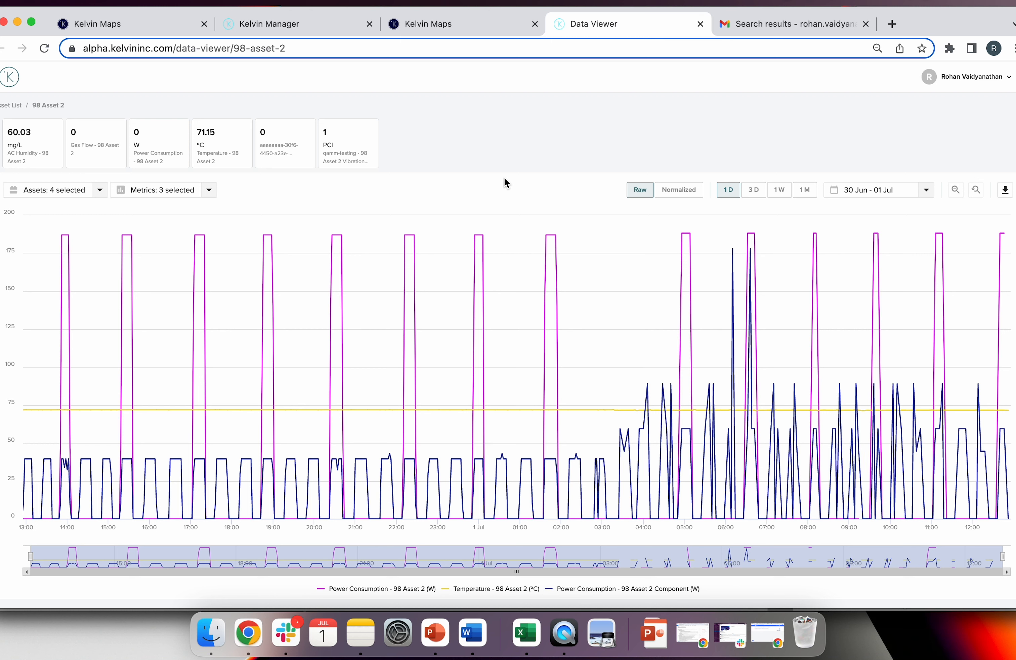
pyautogui.moveTo(480, 233)
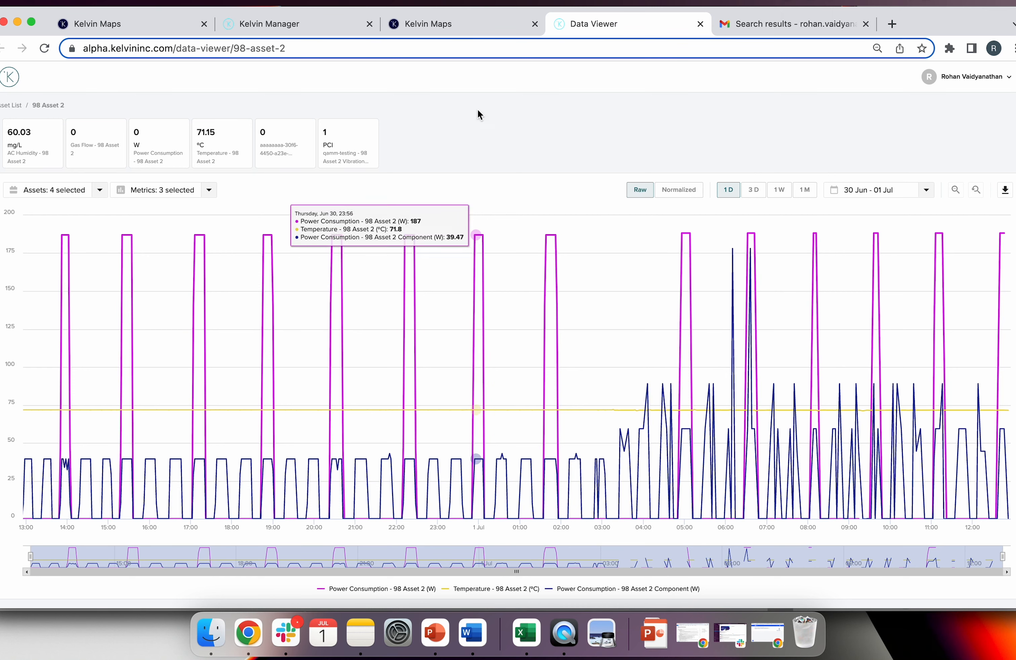
pyautogui.click(478, 27)
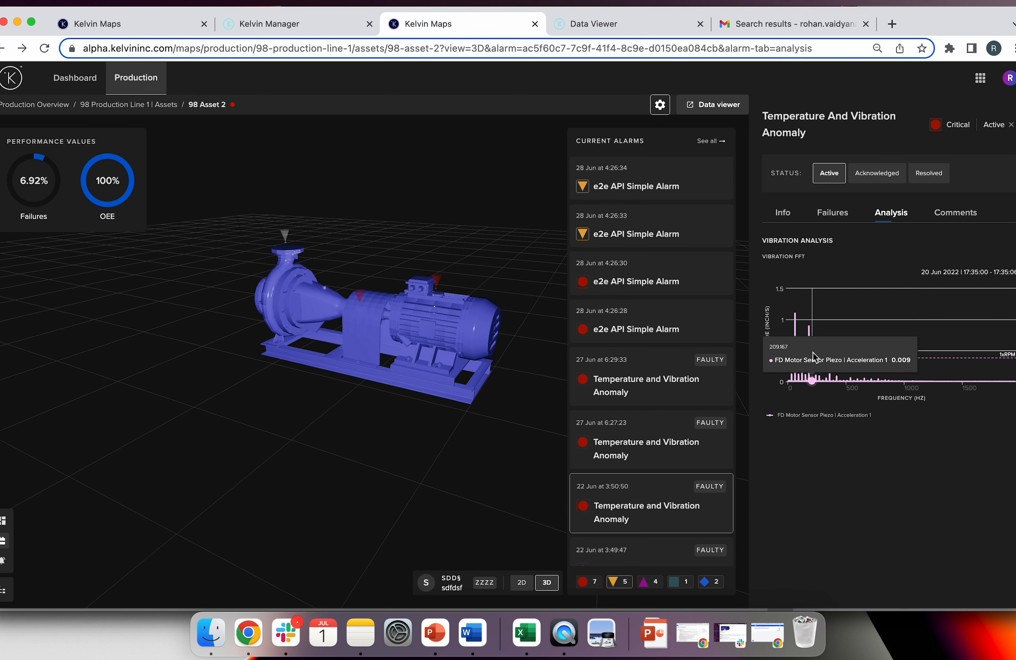
# In Data Viewer, zoom the chart to about 22:00–02:40, switch it to normalized values and reset the zoom
pyautogui.click(612, 24)
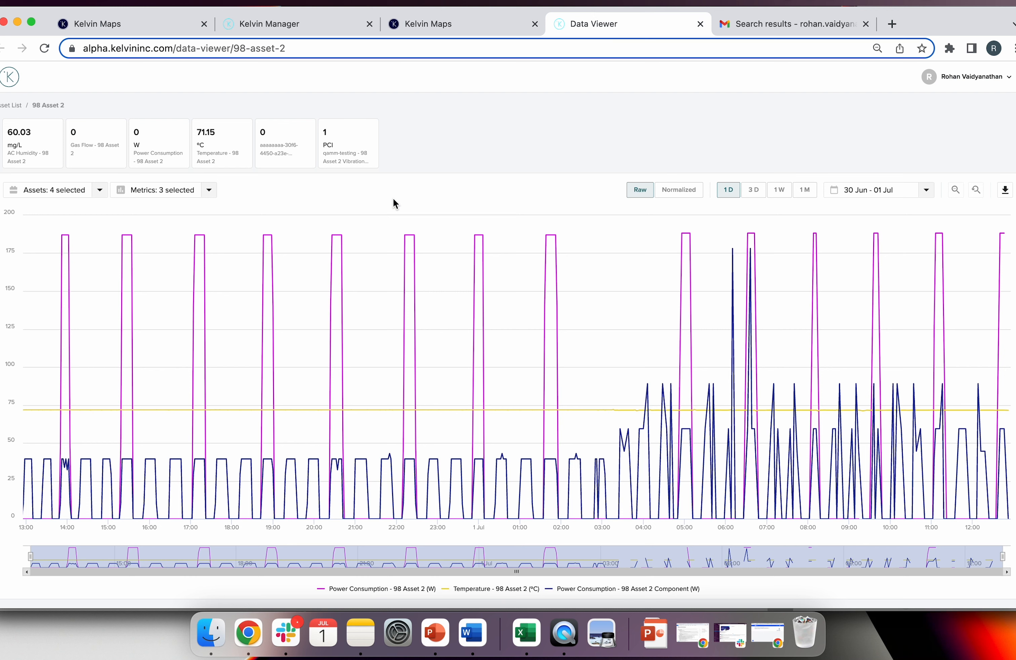
pyautogui.moveTo(399, 263); pyautogui.dragTo(589, 269)
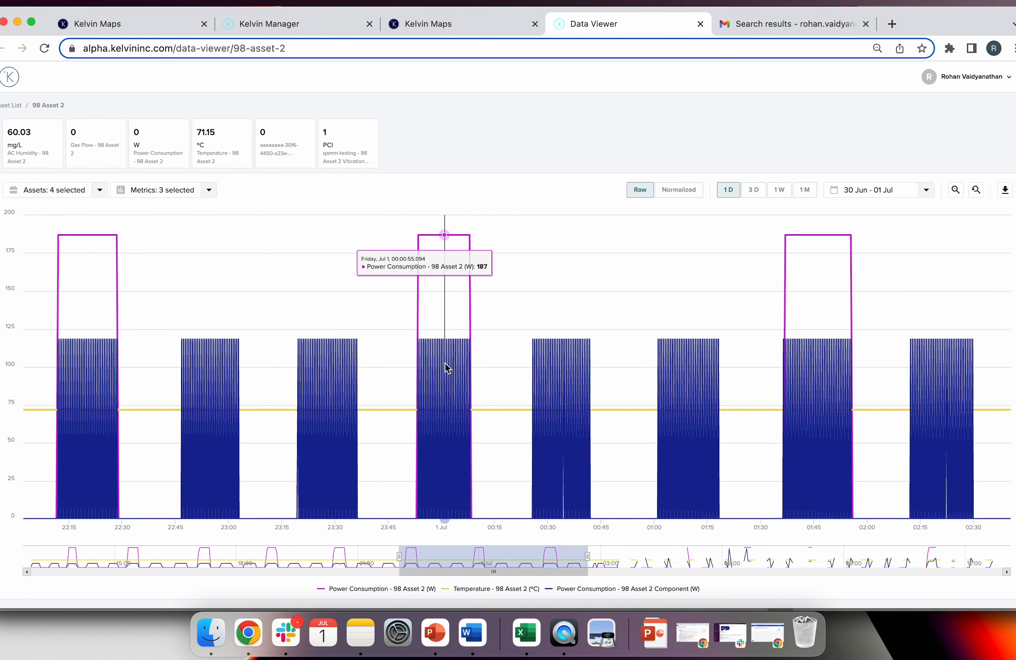
pyautogui.click(680, 190)
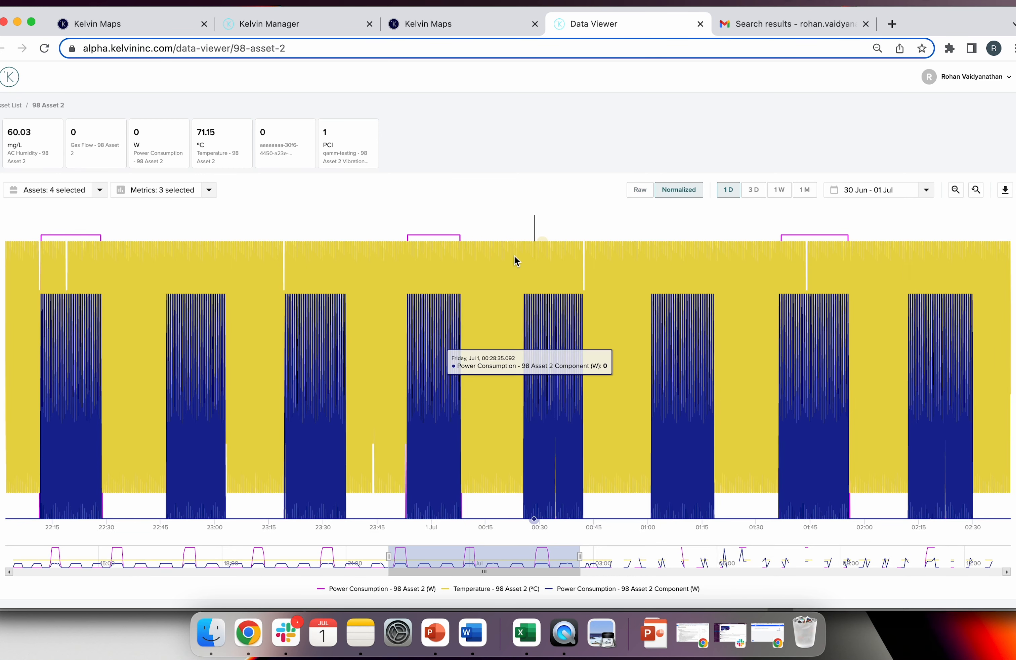
pyautogui.click(977, 190)
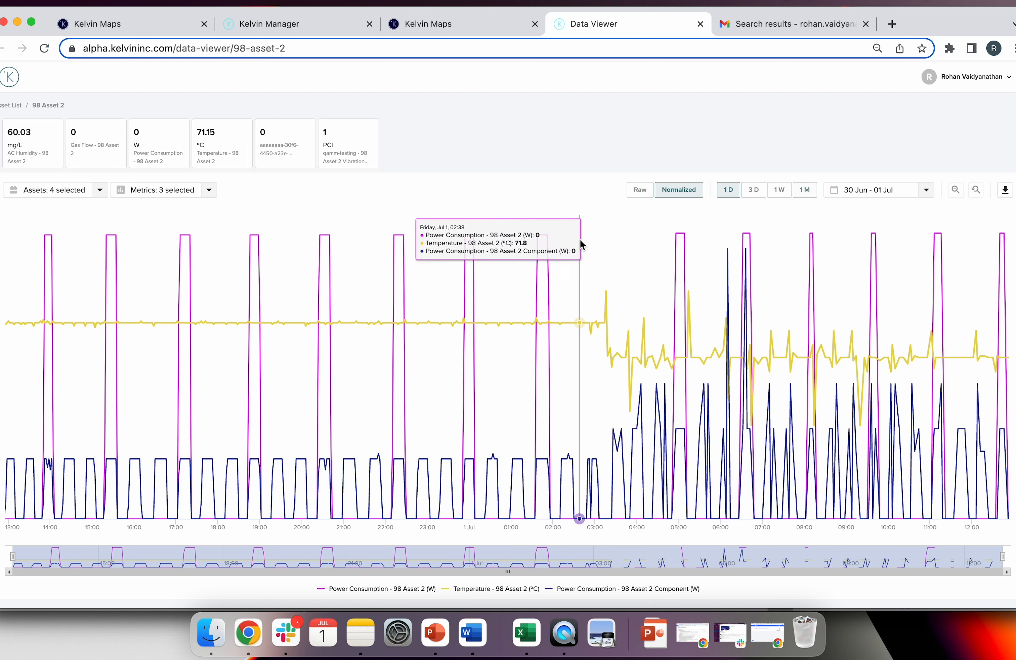
# Look through the assets and metrics available for the Data Viewer chart and return to 98 Asset 2 in Kelvin Maps
pyautogui.click(97, 192)
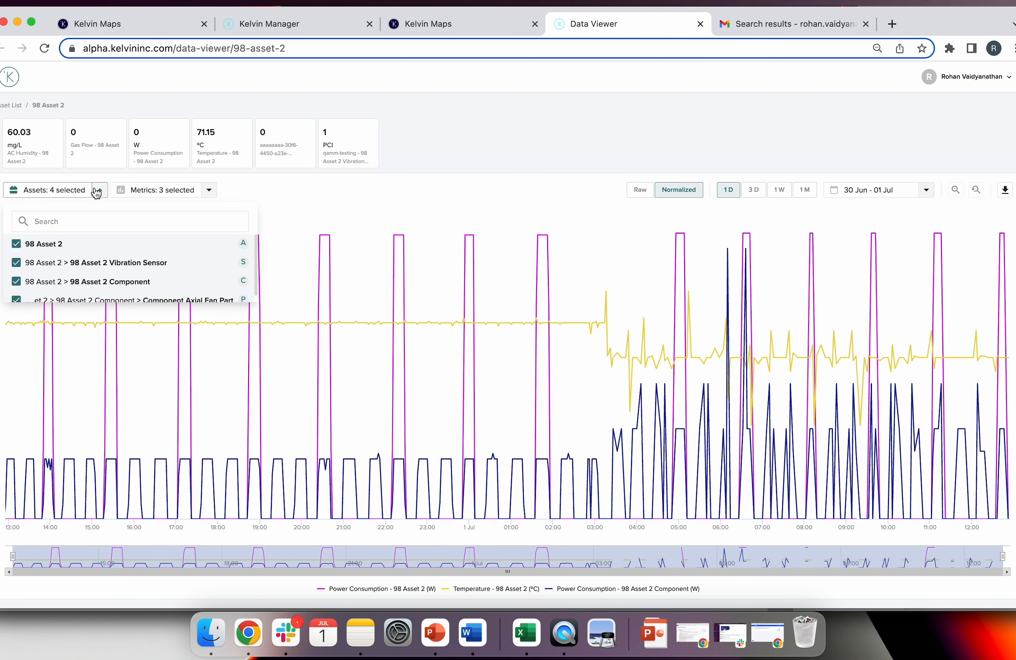
pyautogui.click(169, 189)
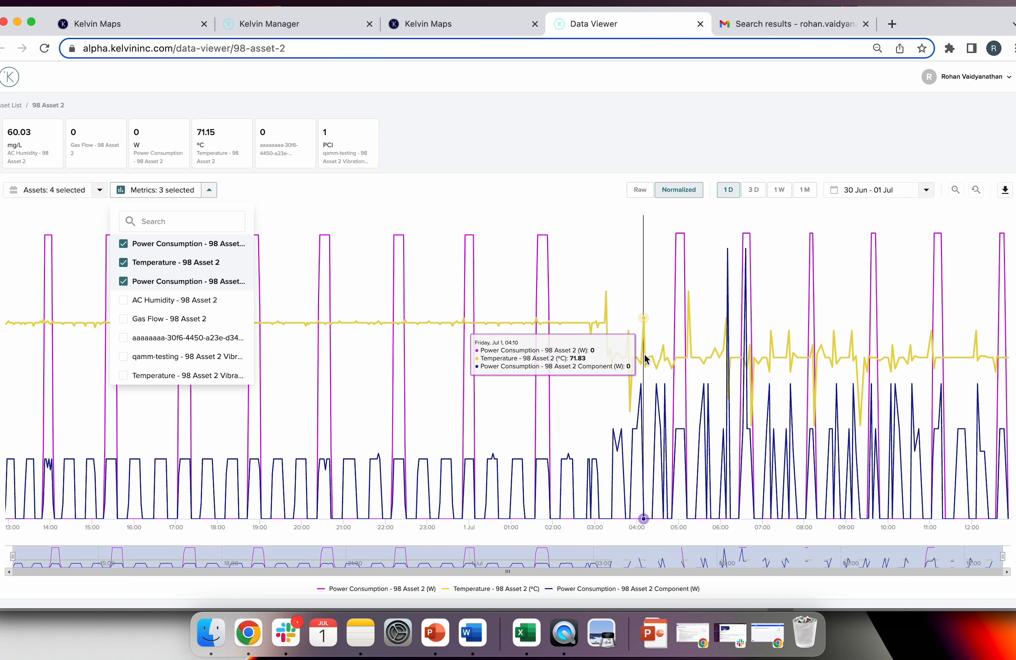
pyautogui.click(479, 23)
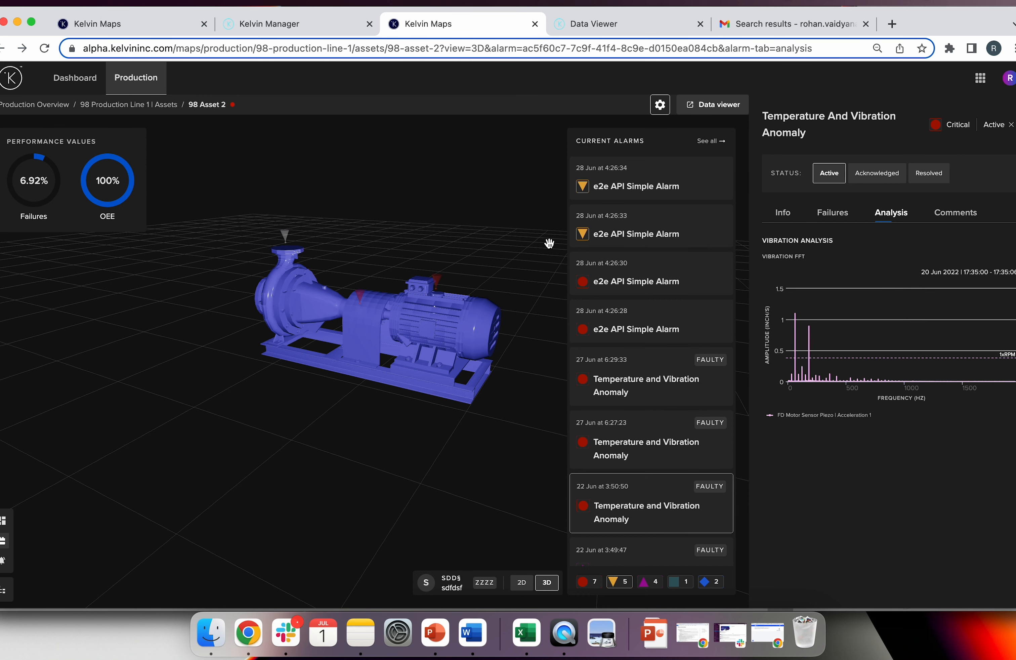
# Open the settings of 98 Asset 2 and filter its metrics by "AC"
pyautogui.click(661, 105)
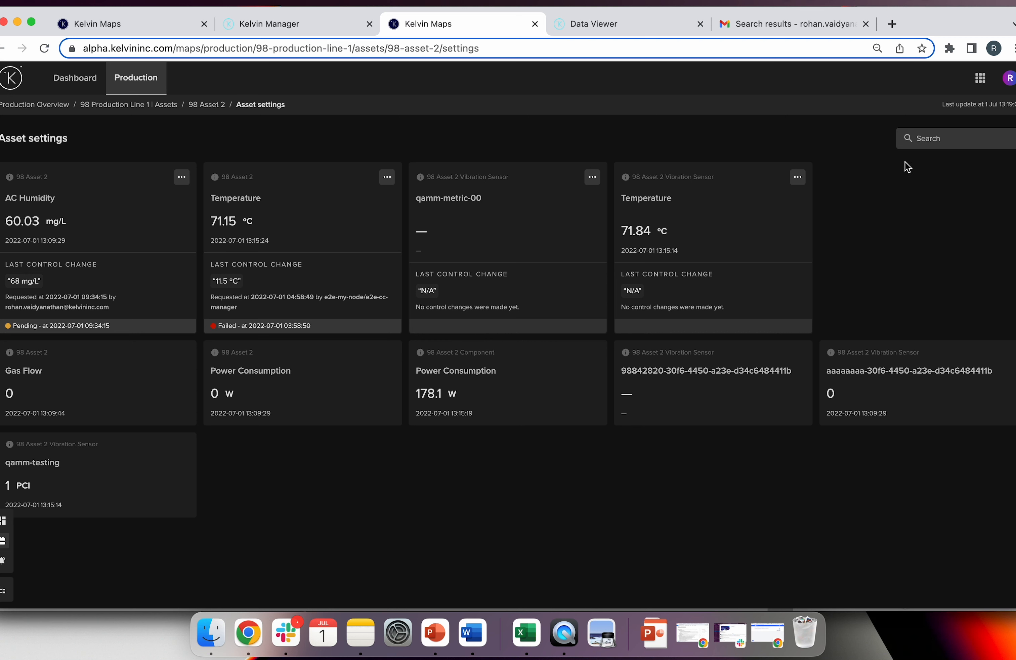
pyautogui.click(938, 140)
pyautogui.write('AC')
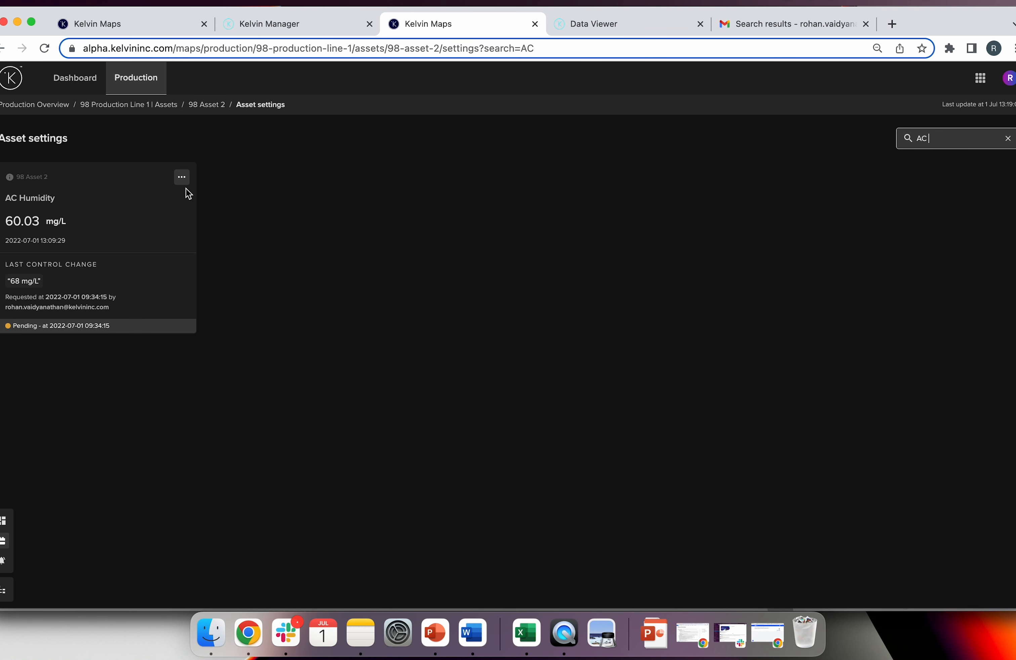
# Start a control change for AC Humidity with its advanced settings expanded and enter 70 as the new value
pyautogui.click(182, 178)
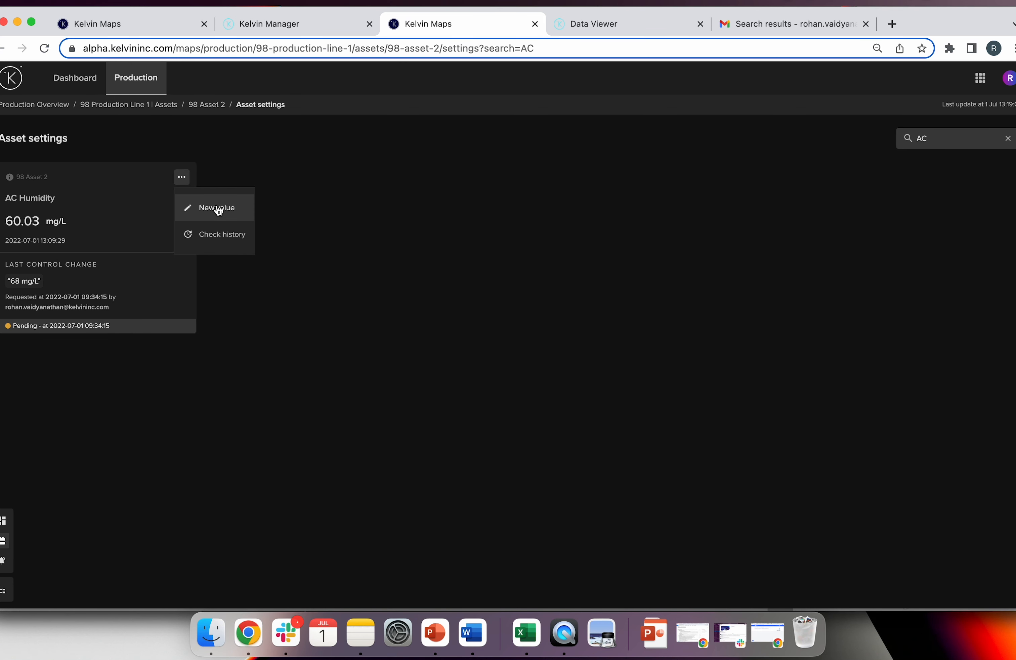
pyautogui.click(217, 208)
pyautogui.click(475, 277)
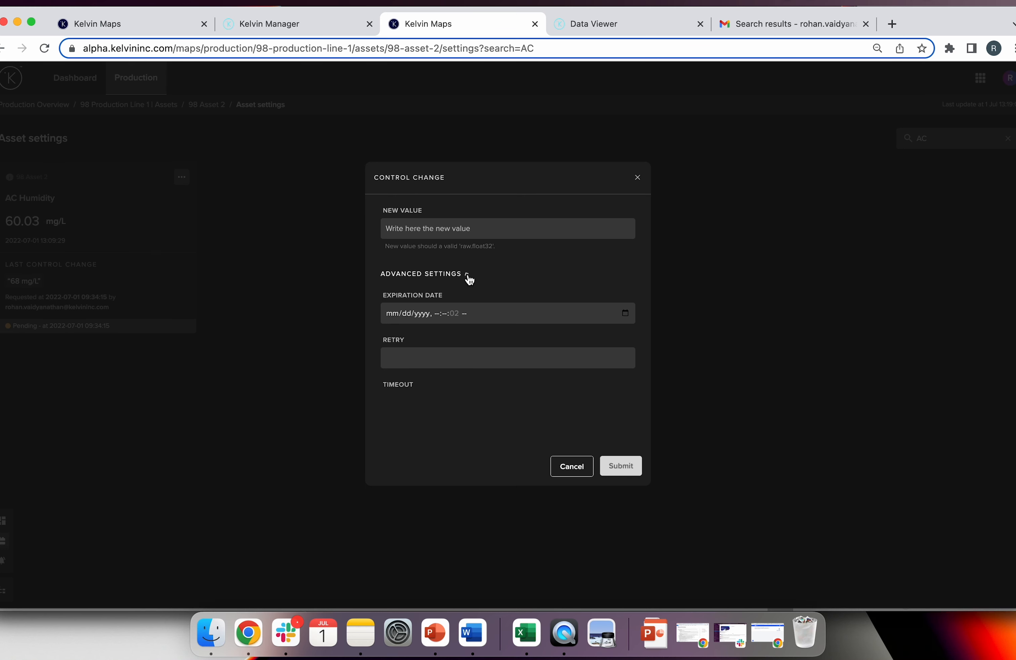
pyautogui.click(484, 220)
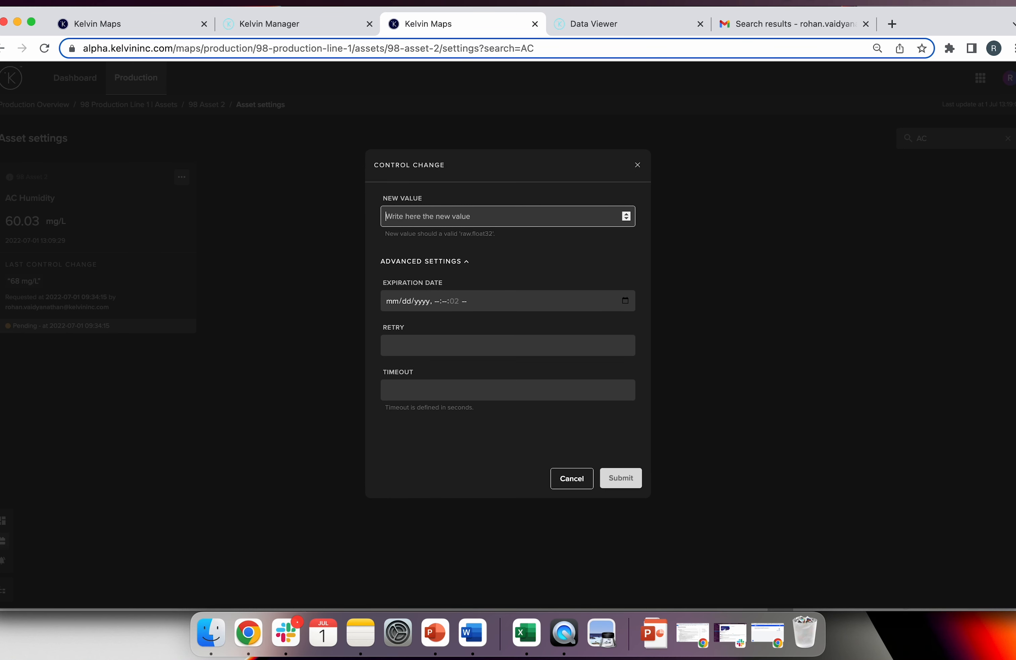
pyautogui.write('7-0')
pyautogui.press('BackSpace')
pyautogui.write('0')
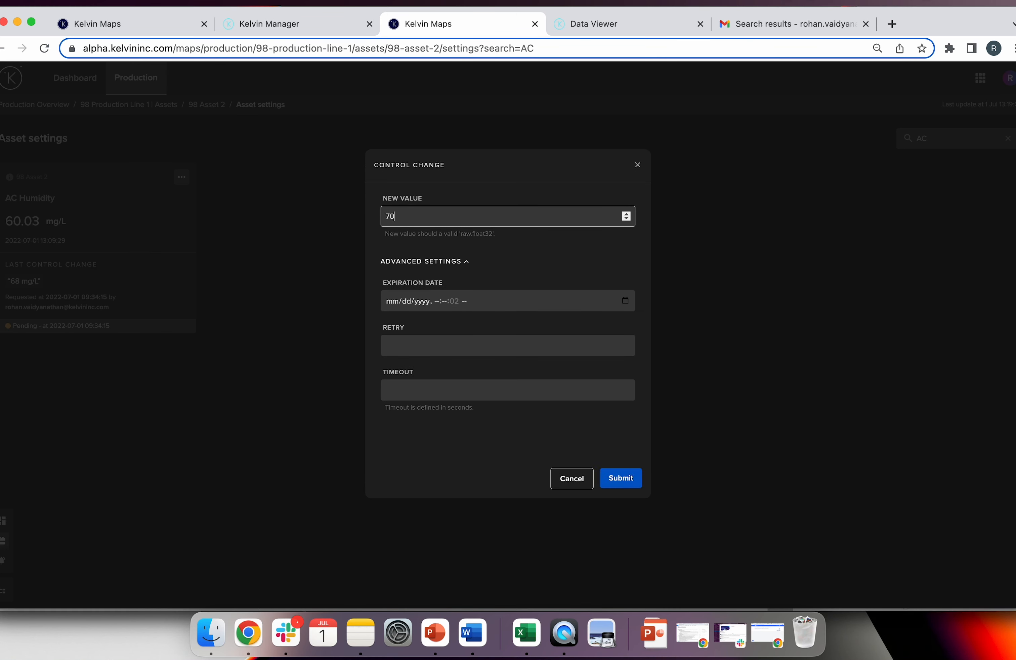
# Give the AC Humidity control change a timeout of 10 seconds and a retry value of 2
pyautogui.click(470, 391)
pyautogui.write('10')
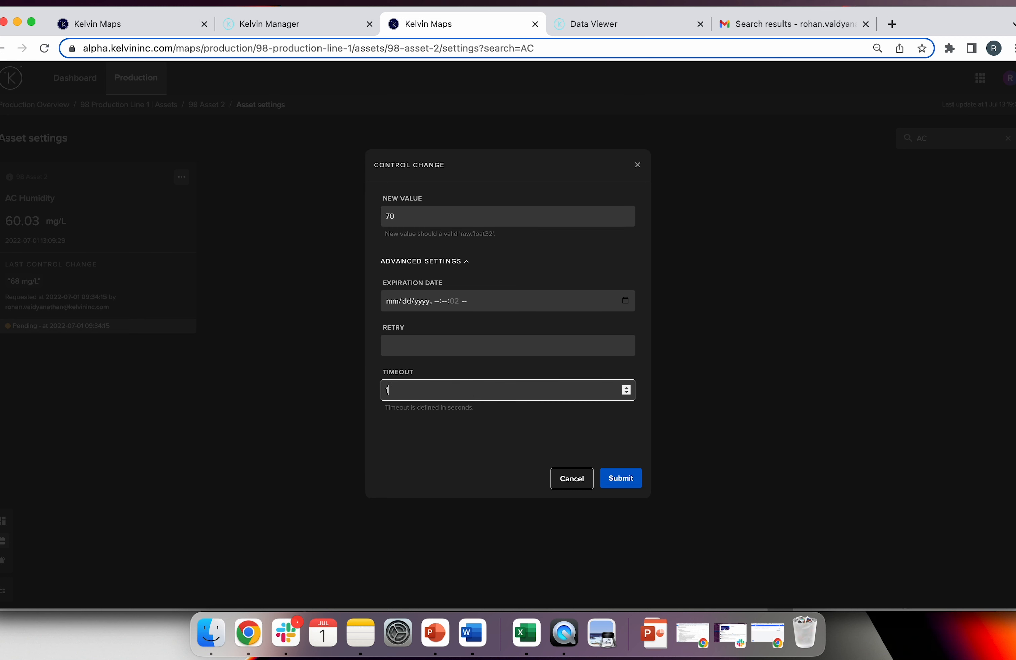
pyautogui.click(510, 346)
pyautogui.write('2')
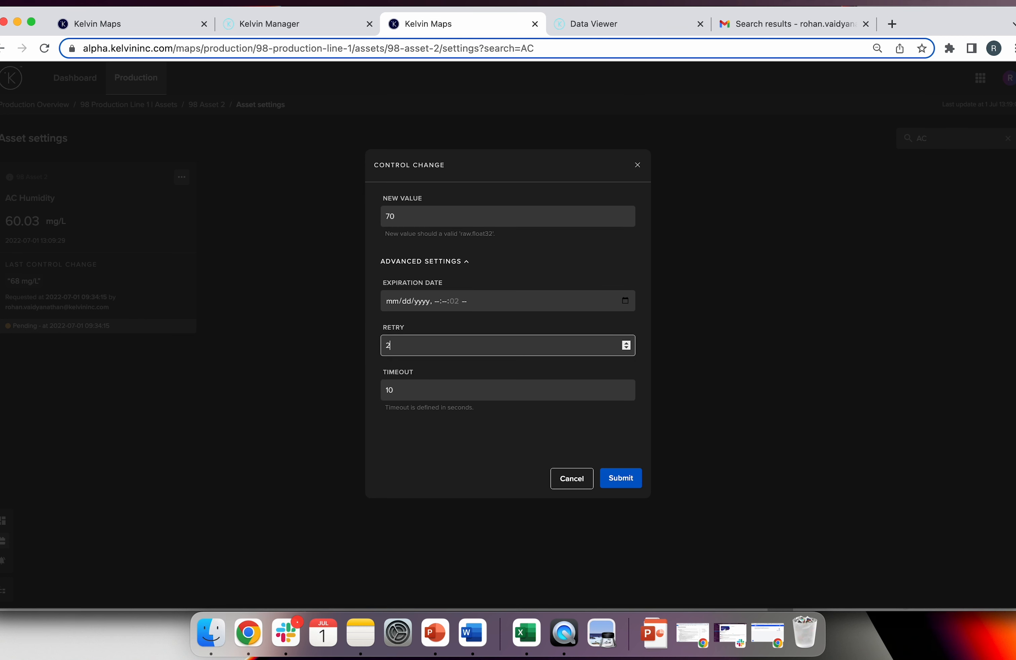